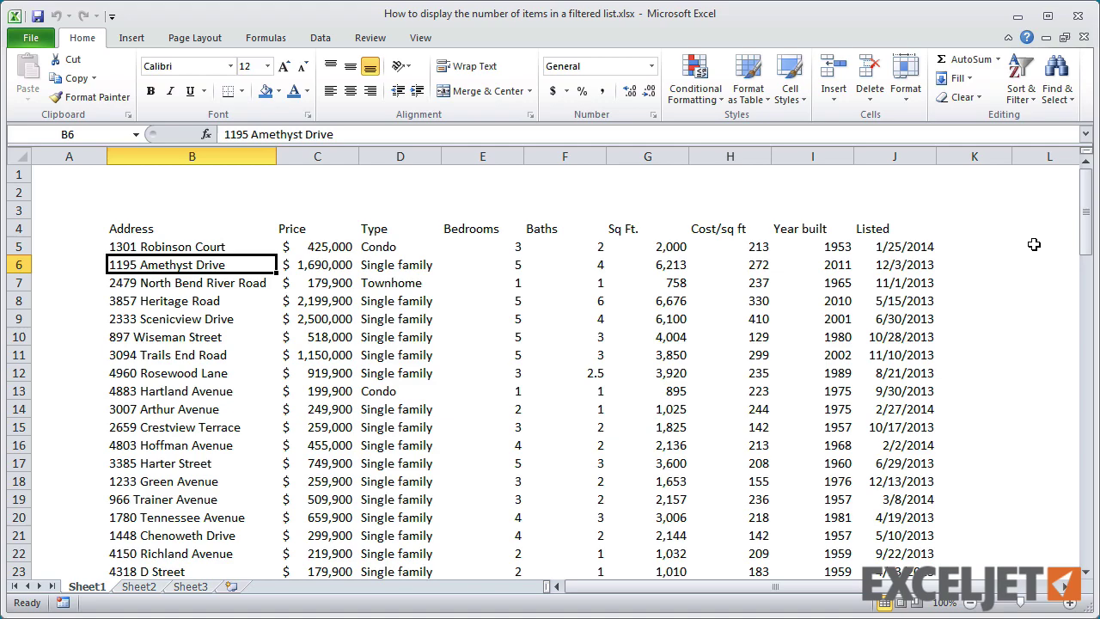
- Turn on header filters and hide 1- and 2-bedroom homes, then glance at Sheet3 and return to Sheet1
mouse_move(1086, 226)
mouse_down()
mouse_move(1087, 324)
mouse_move(1085, 220)
mouse_up()
key(ctrl+shift+l)
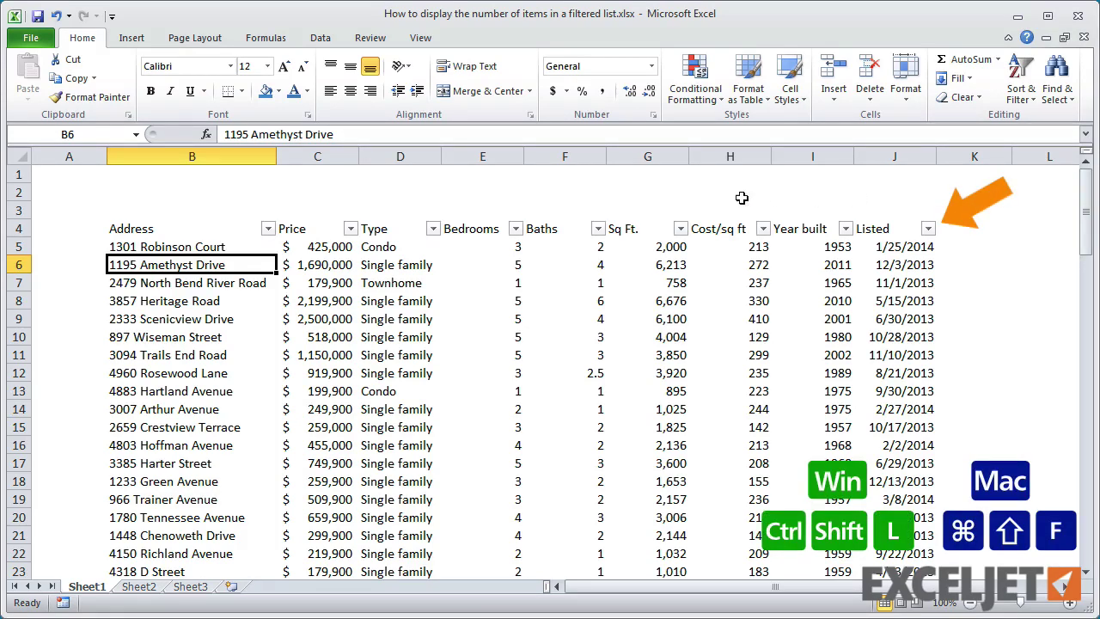
click(516, 229)
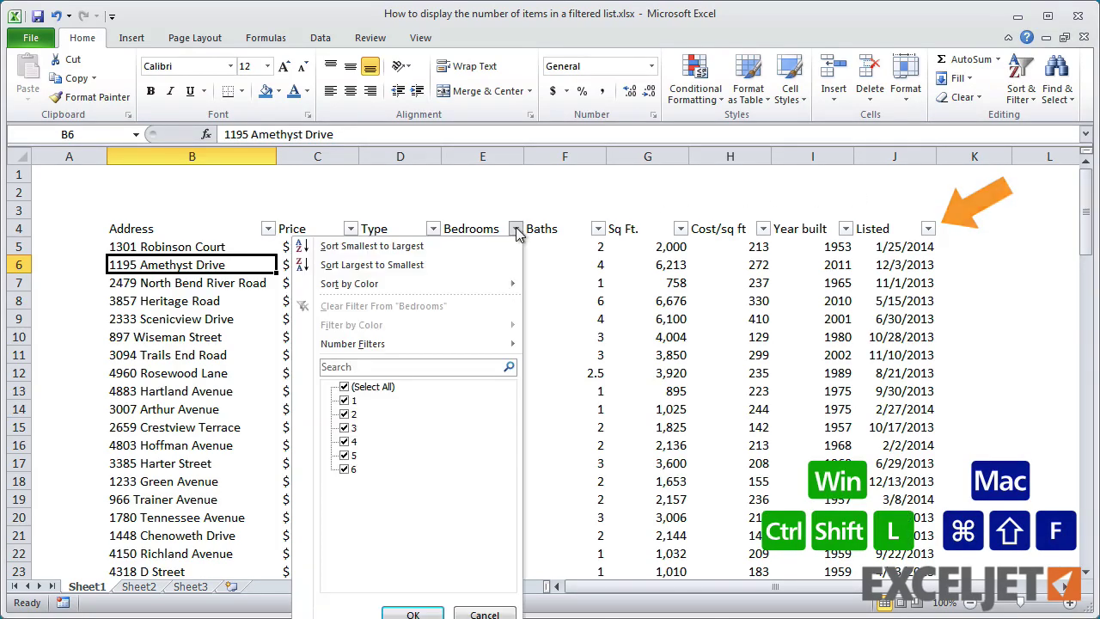
click(345, 401)
click(345, 415)
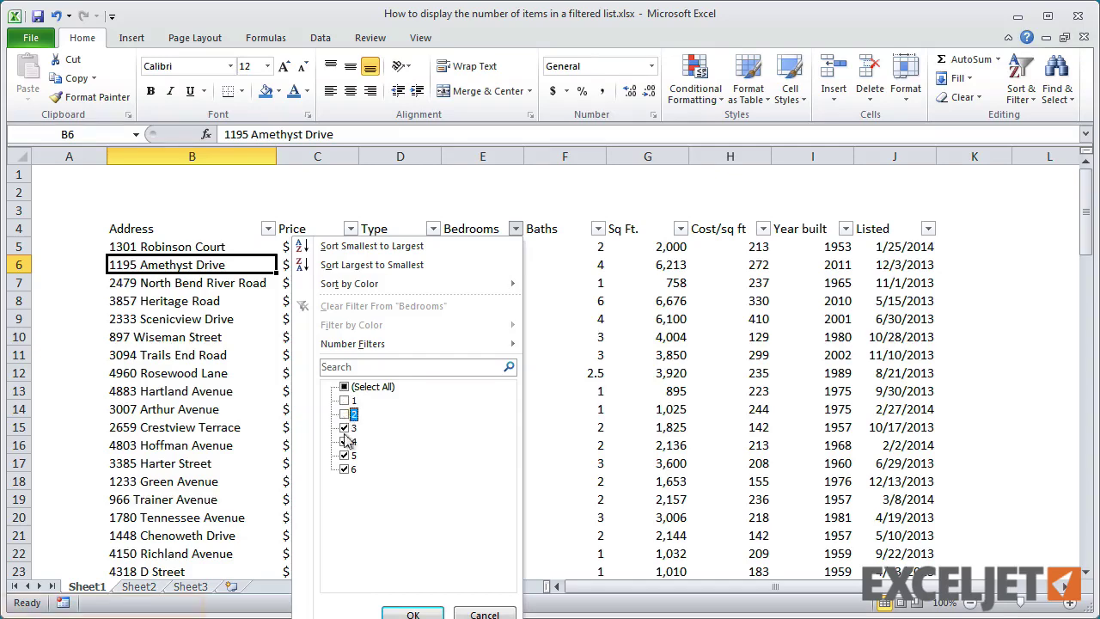
click(404, 614)
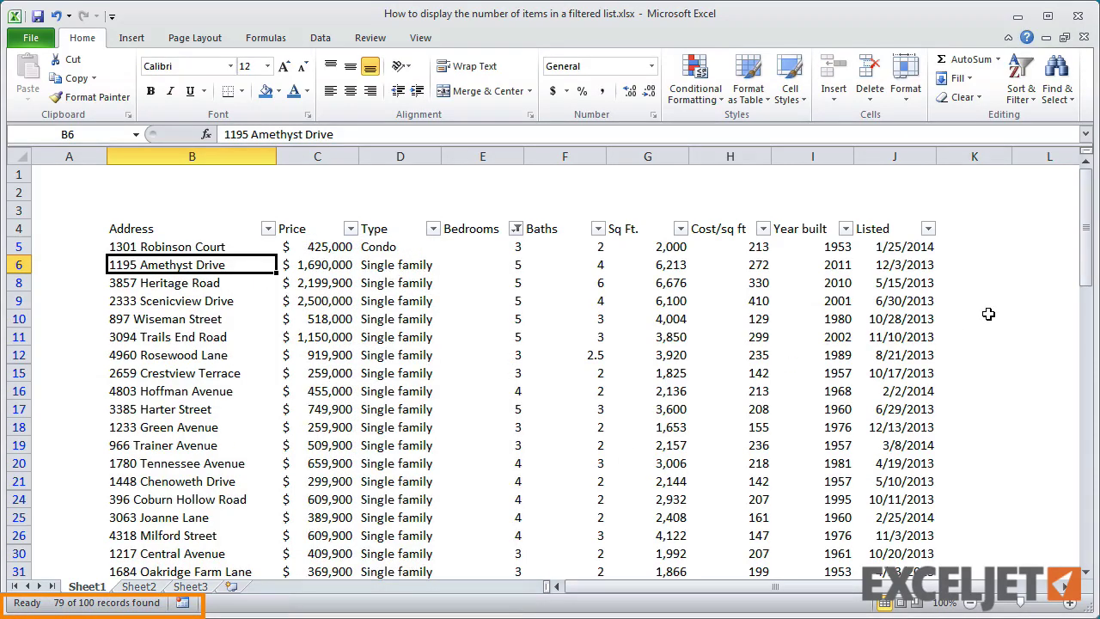
click(195, 587)
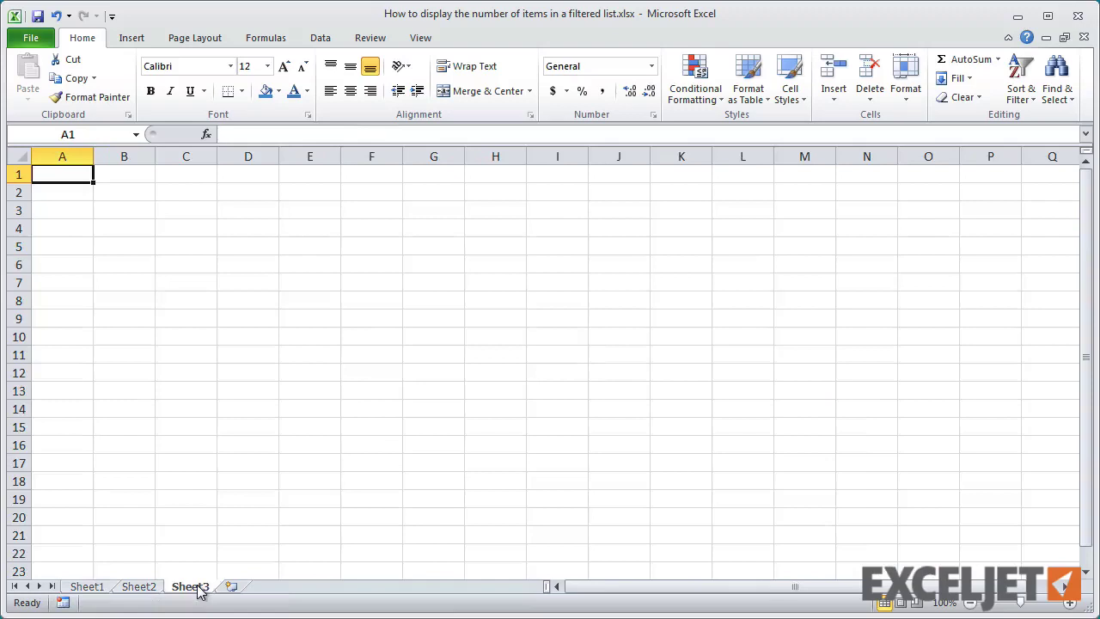
click(87, 587)
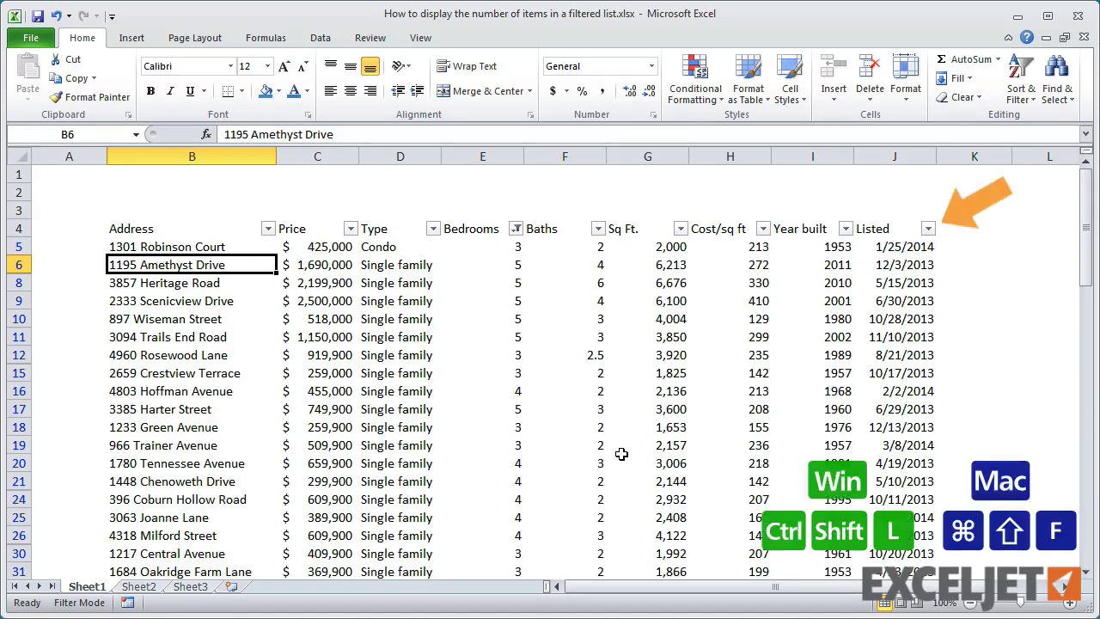
- Remove the filters and convert the range B4:J104 into an Excel table
key(ctrl+shift+l)
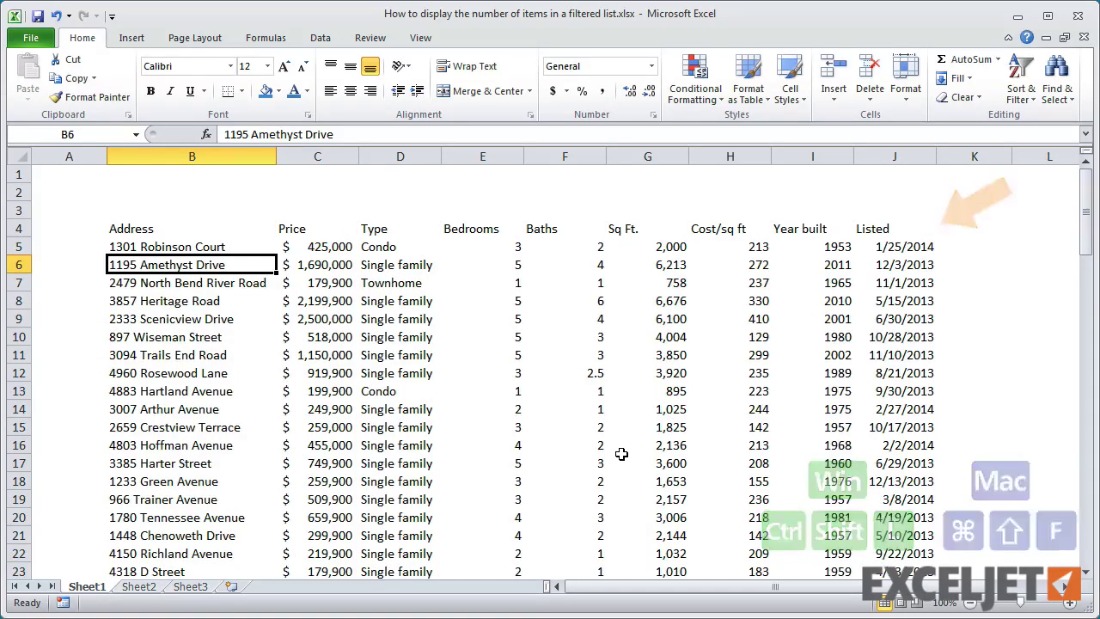
click(137, 40)
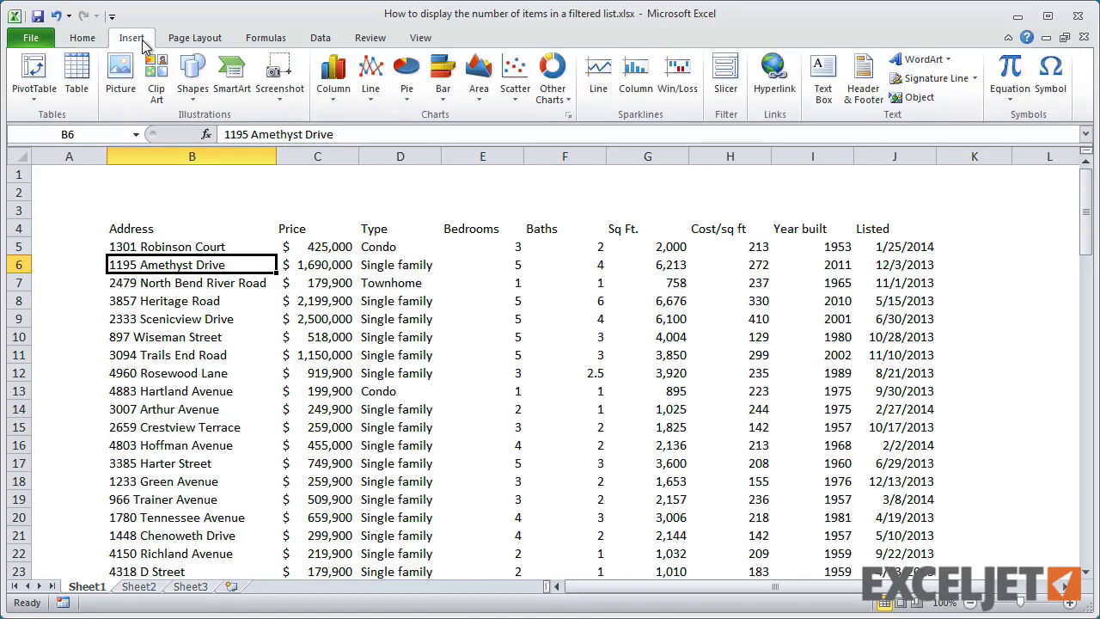
click(76, 73)
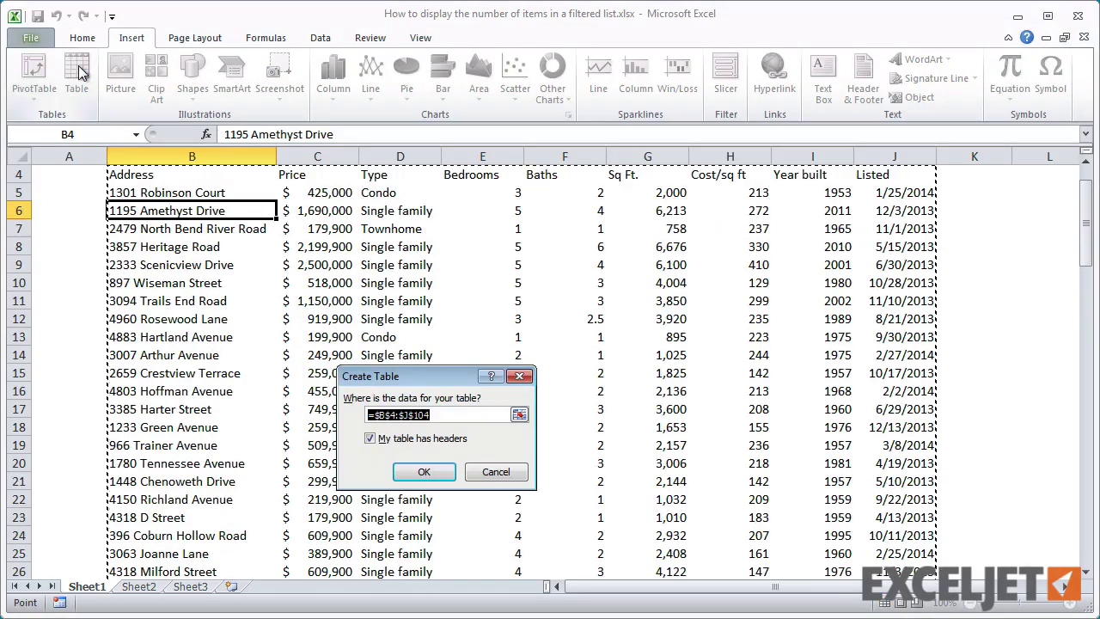
click(412, 478)
- Rename the new table to 'Properties'
scroll(419, 478, up, 1)
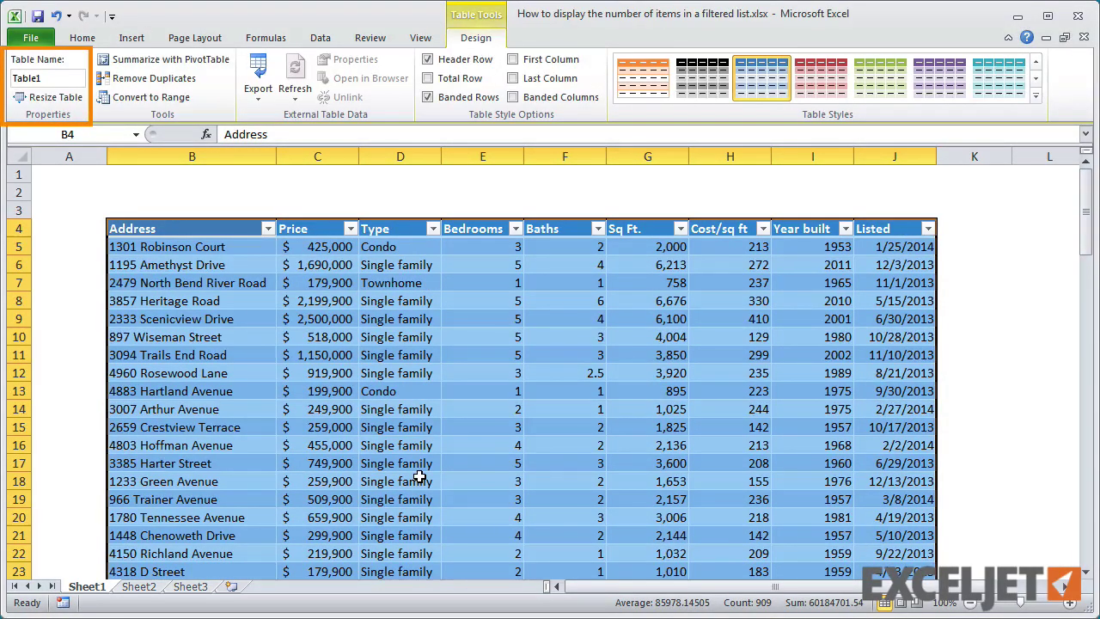
click(65, 77)
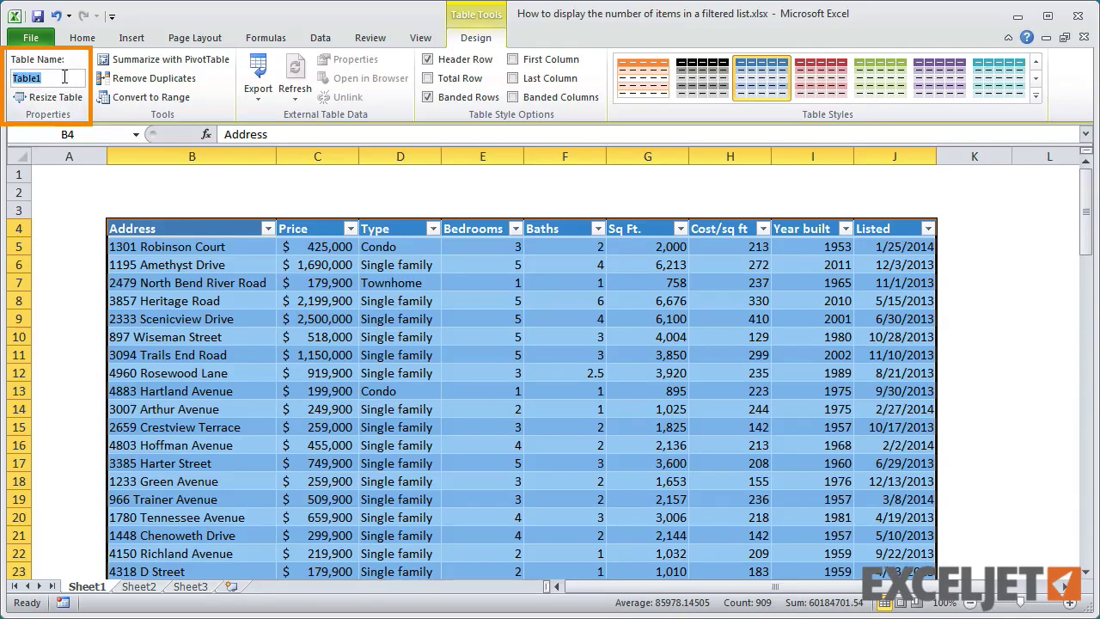
text(Properties)
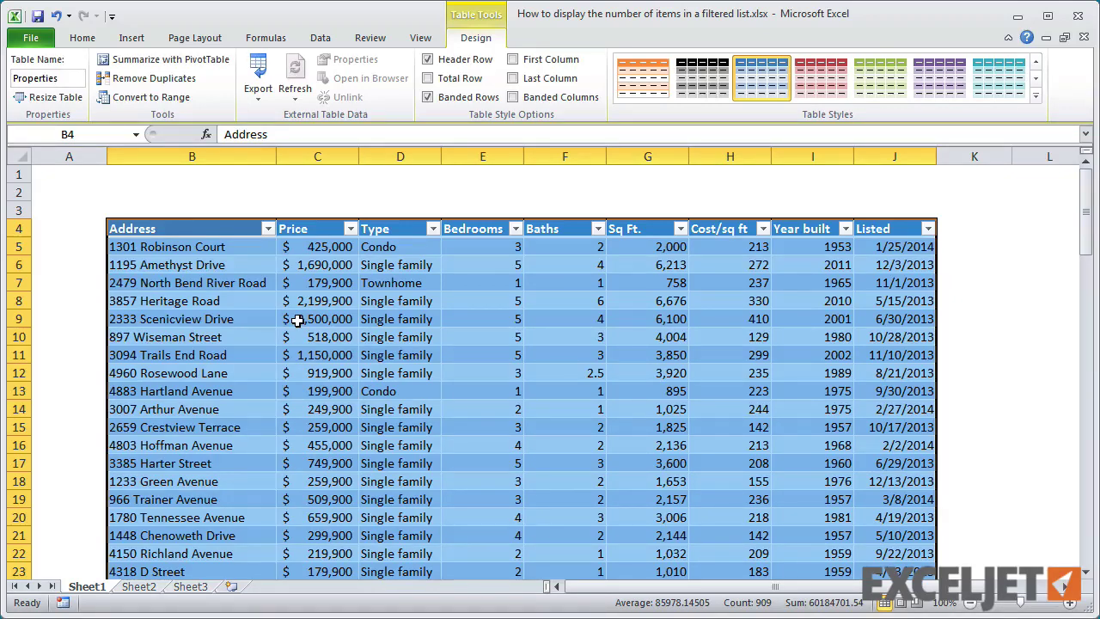
- Enter =ROWS(properties) in C2 so it counts the table's 100 rows
click(312, 184)
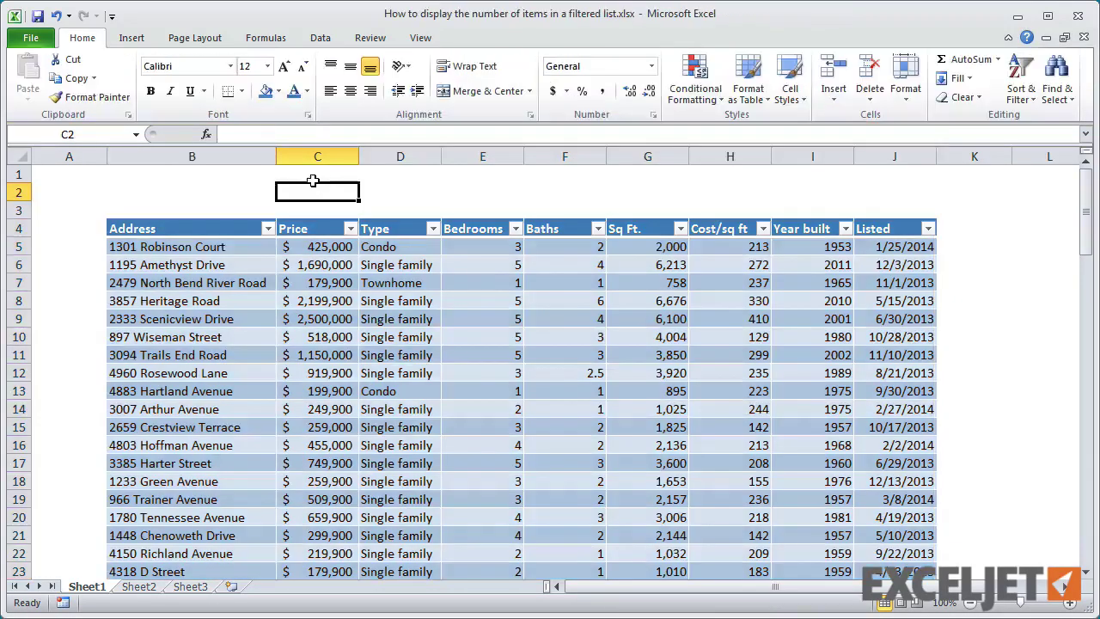
click(303, 135)
text(=ROWS()
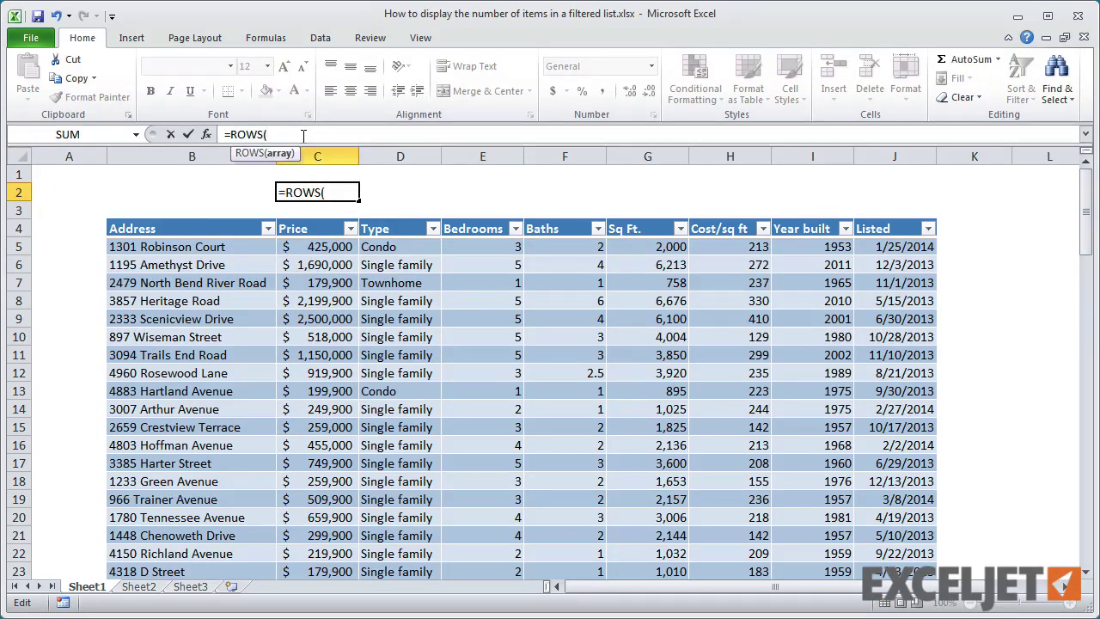
text(prop)
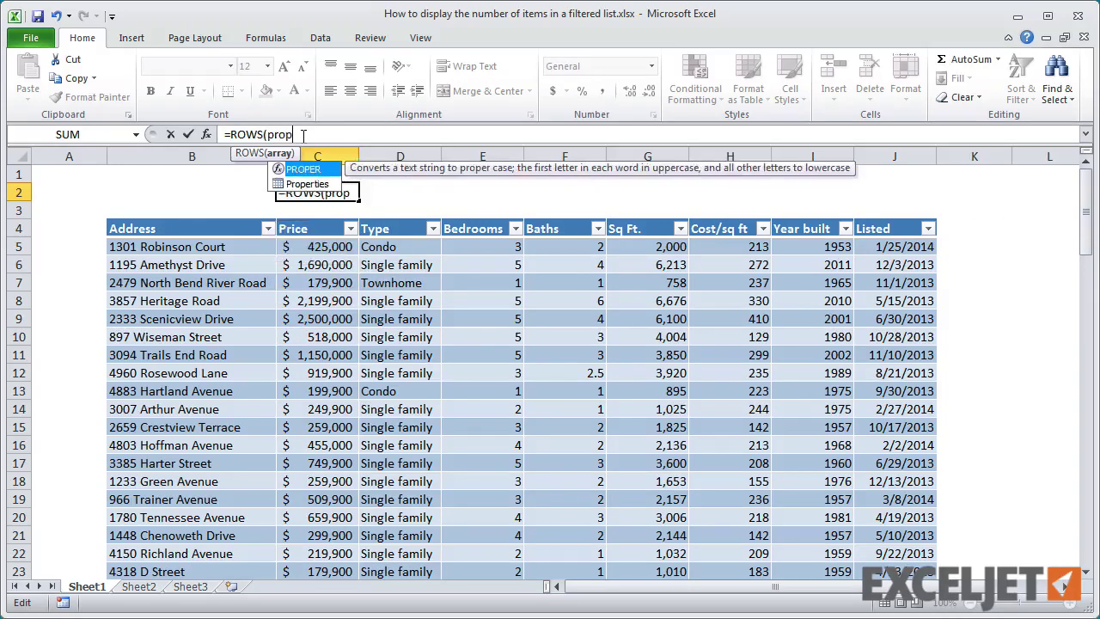
text(erties))
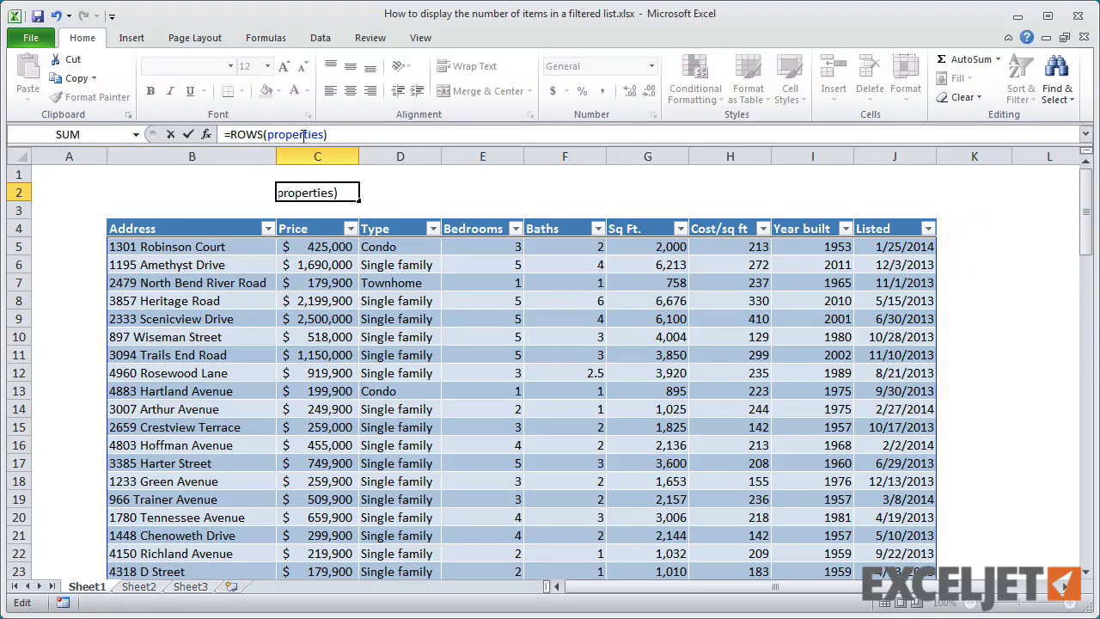
key(Return)
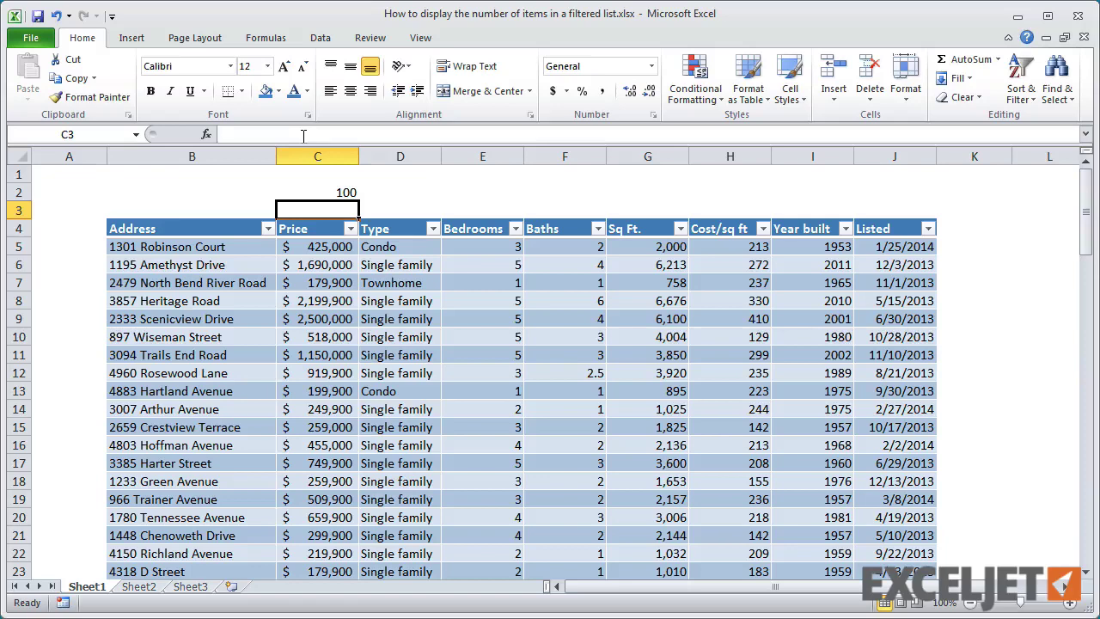
click(403, 193)
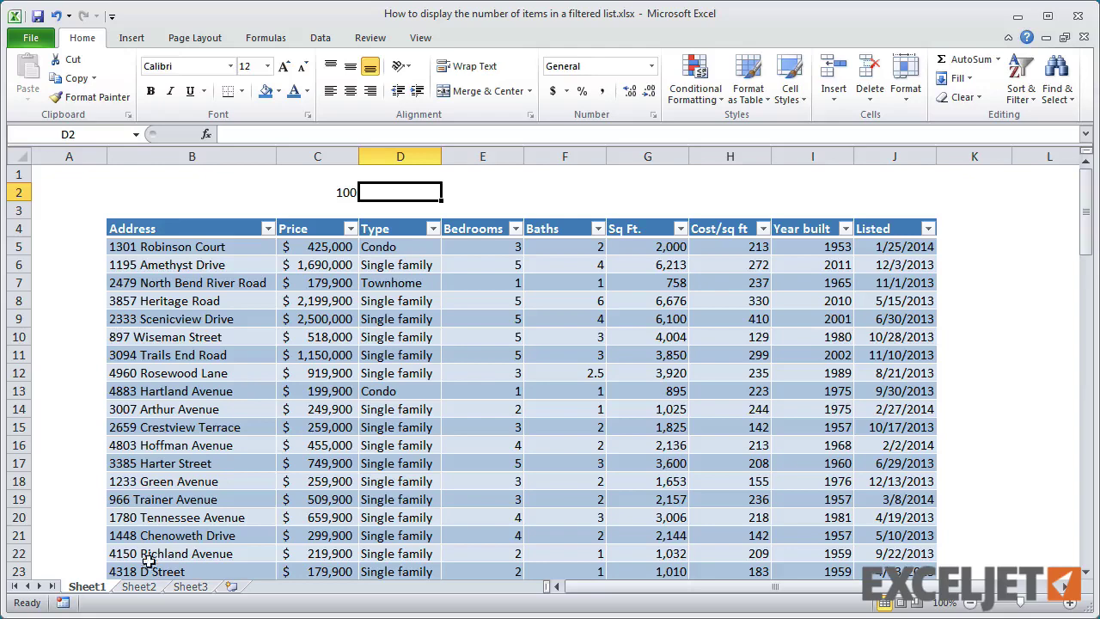
click(140, 588)
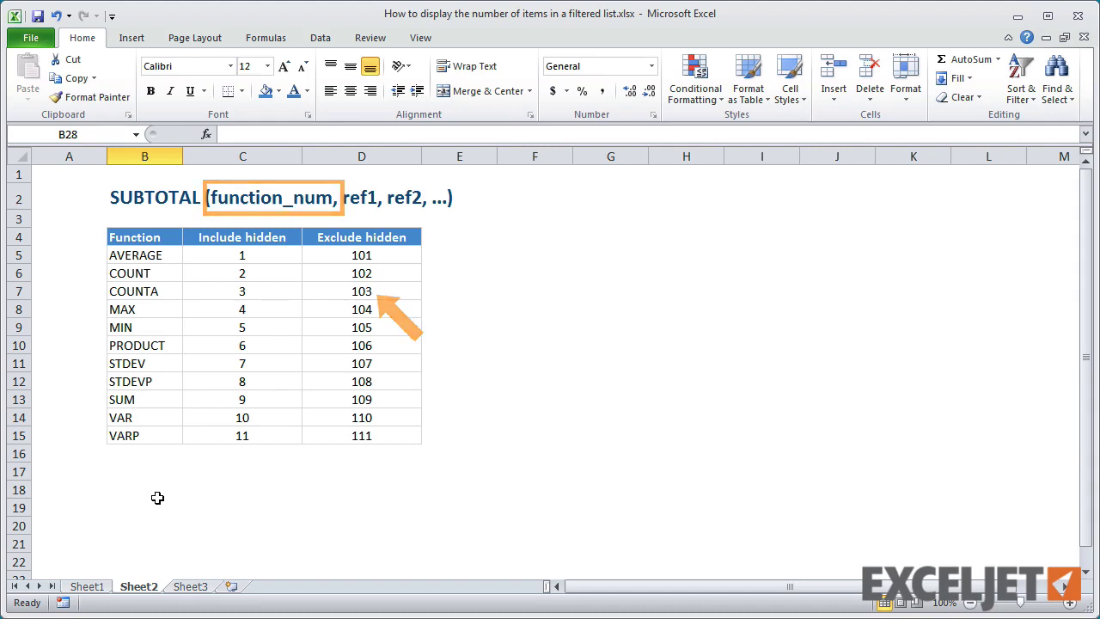
- Back on Sheet1, enter =SUBTOTAL(103,properties[address]) in D2 to count visible addresses
click(89, 586)
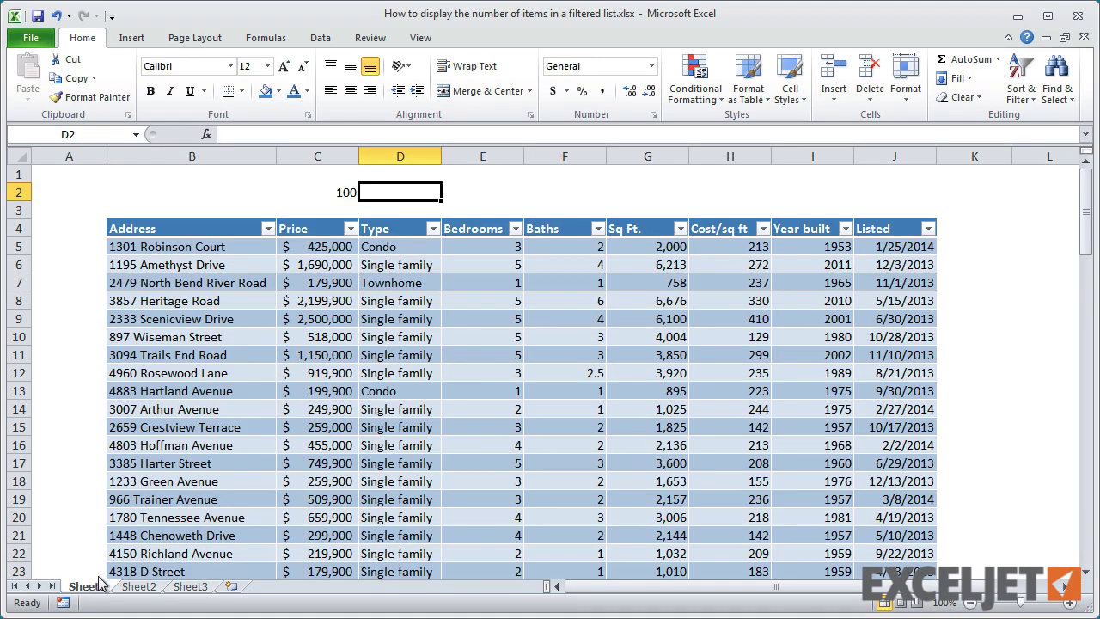
text(=)
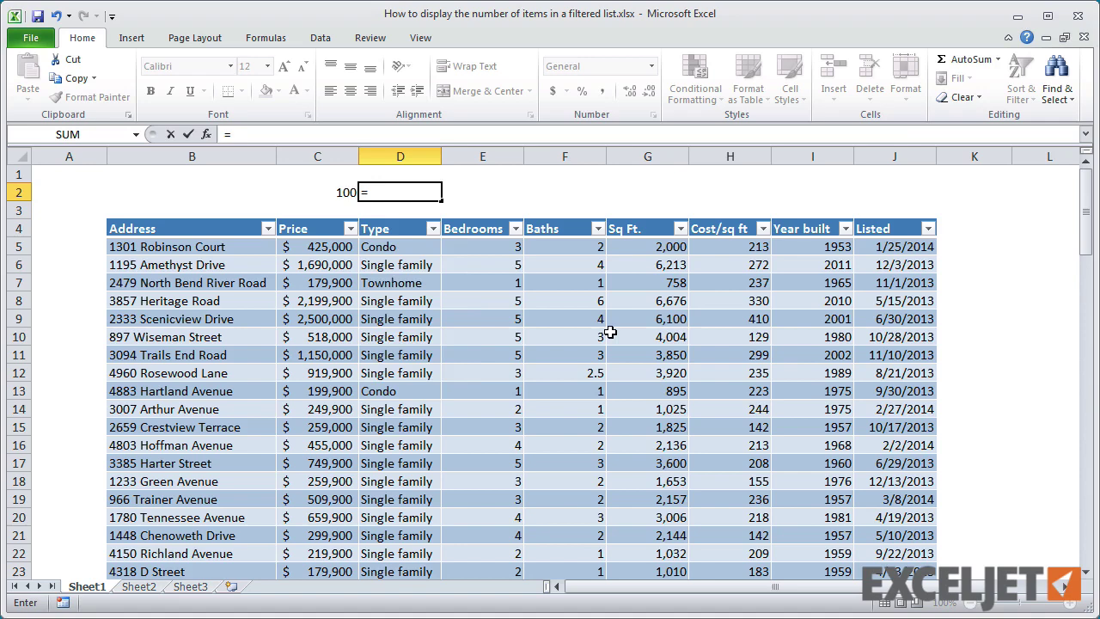
text(subtotal)
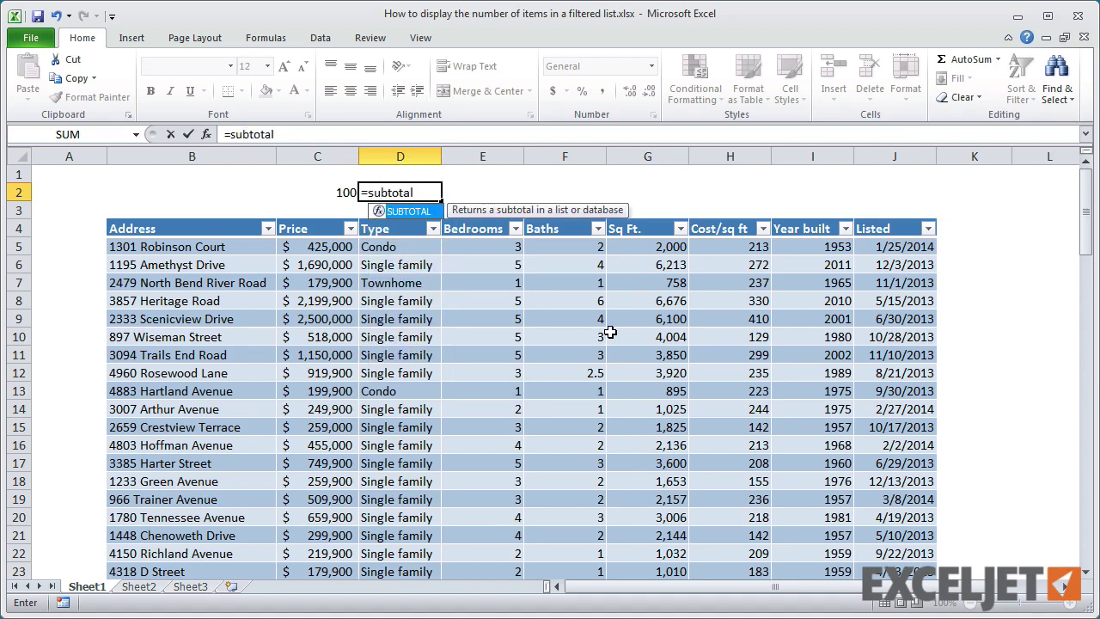
text((103,)
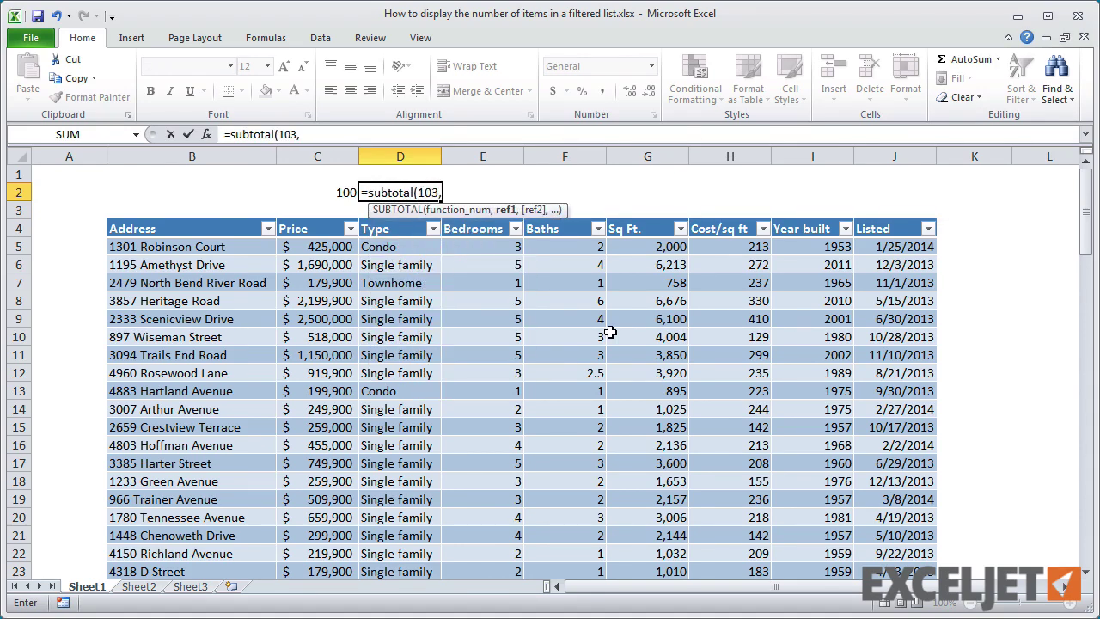
text(properties)
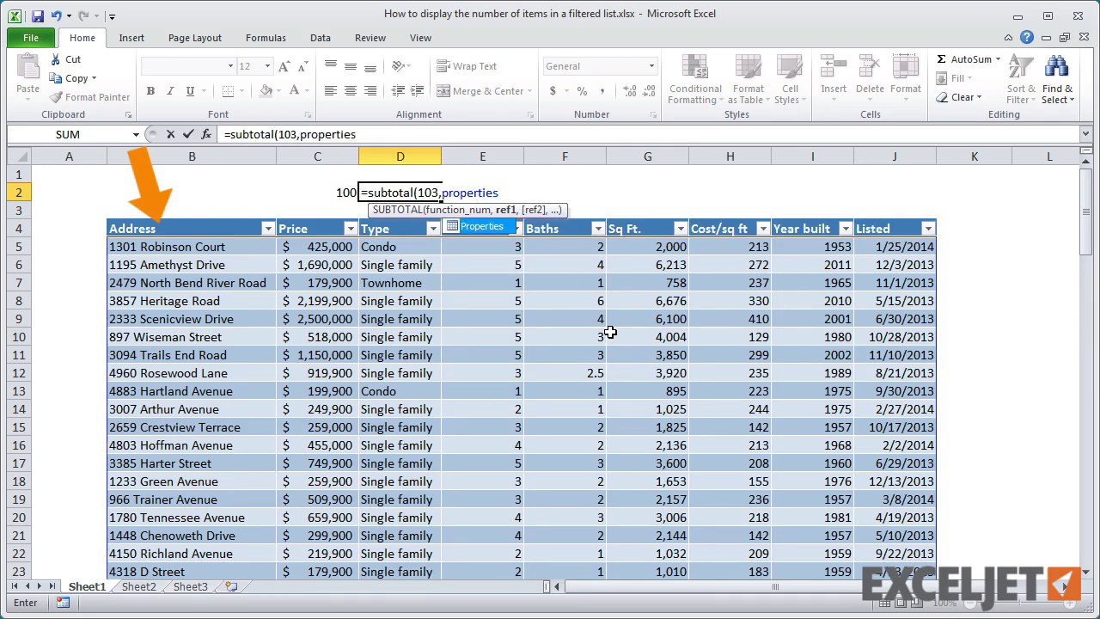
text([address)
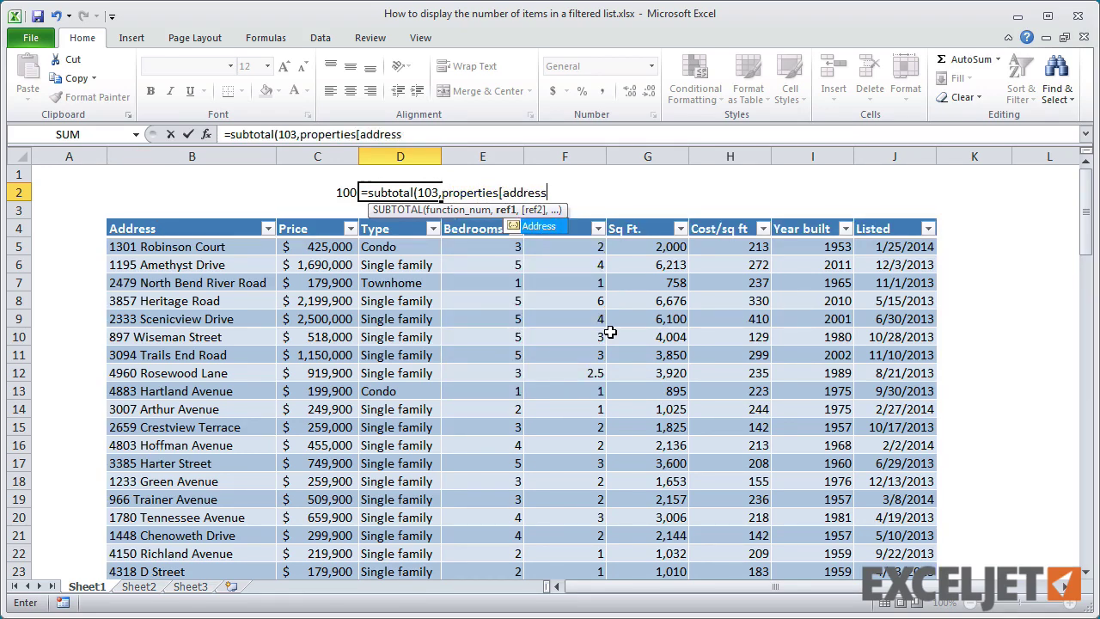
text(])
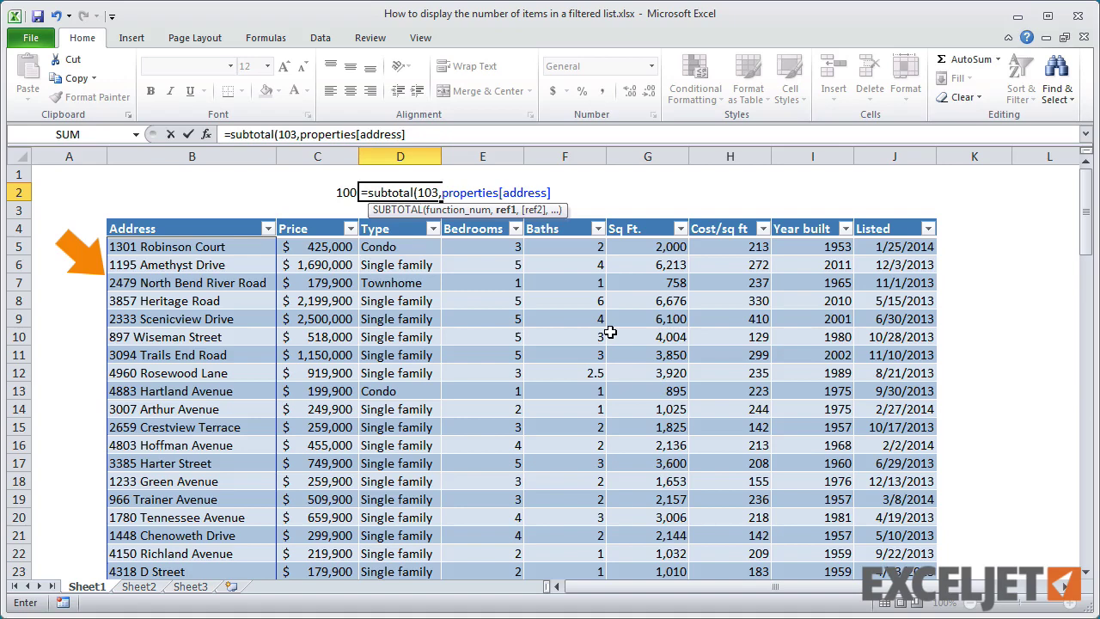
text())
key(Return)
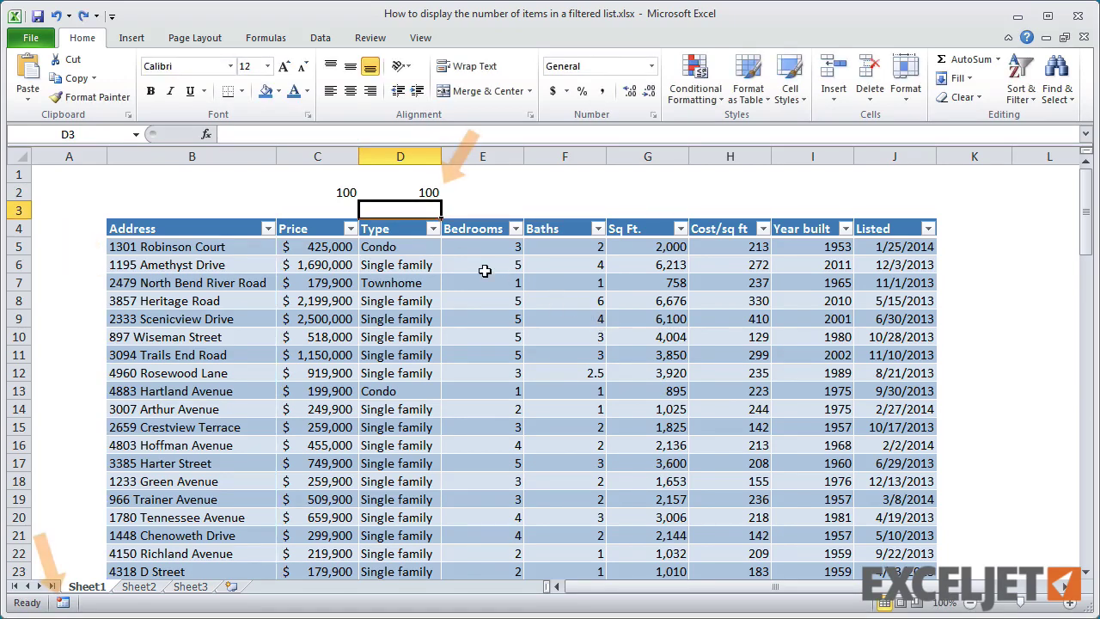
- Filter the Type column to exclude Condo
click(433, 228)
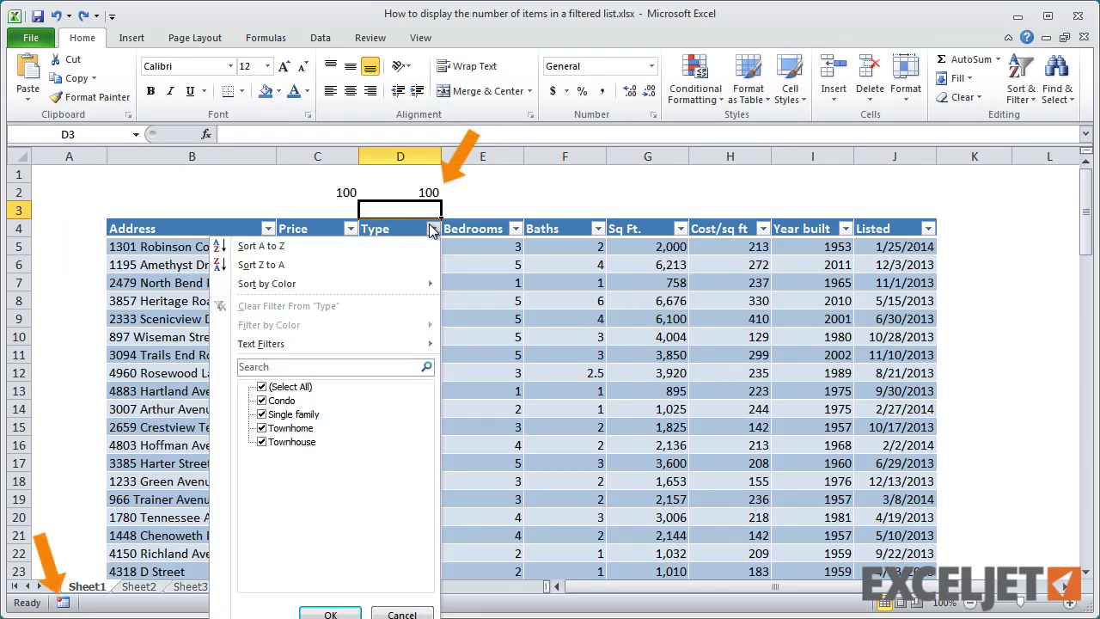
click(269, 407)
click(327, 613)
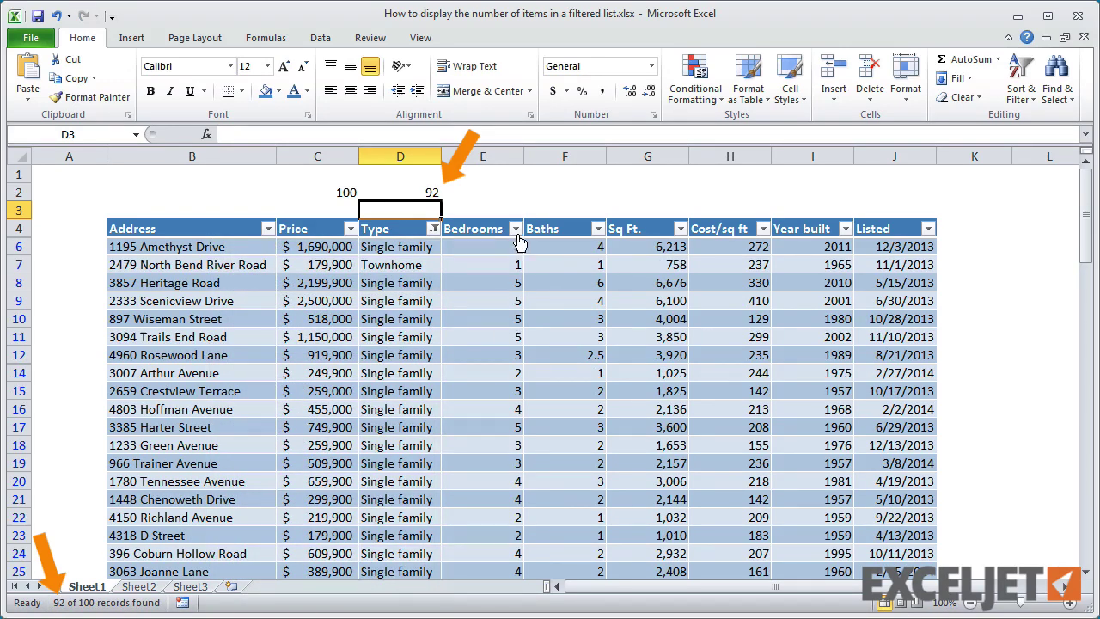
- Exclude 5- and 6-bedroom homes in the Bedrooms filter, leaving 68 visible rows
click(516, 230)
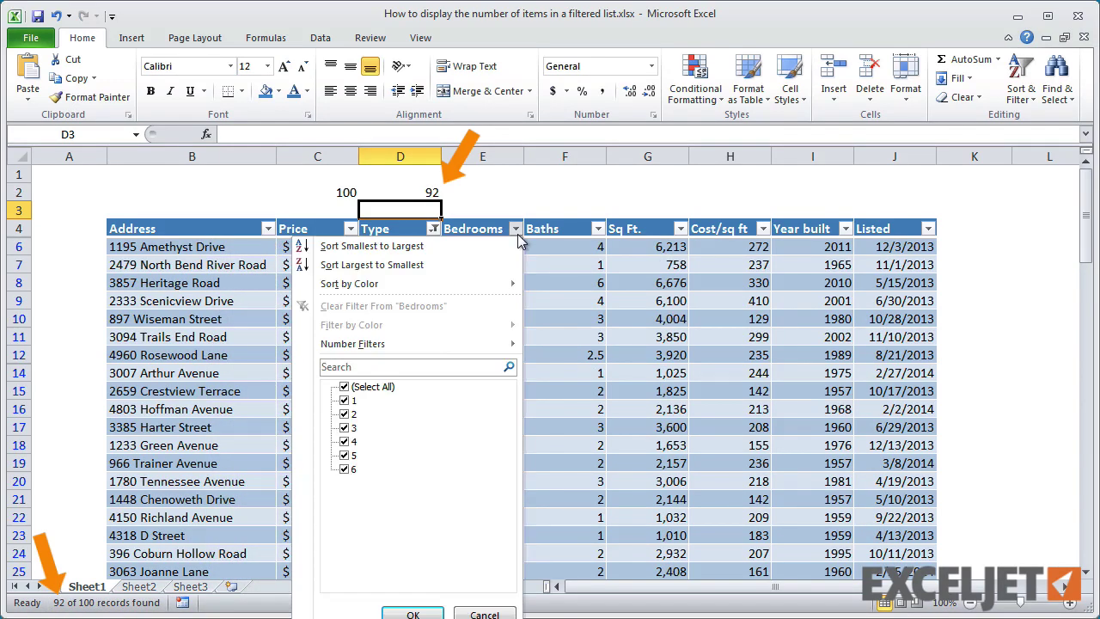
click(344, 470)
click(344, 456)
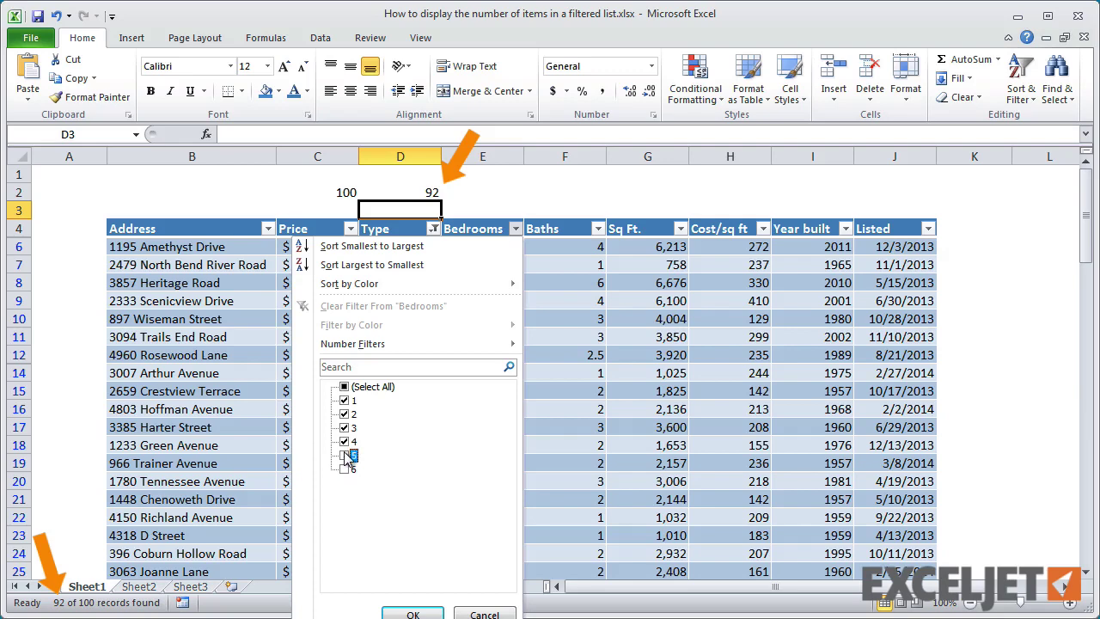
click(410, 614)
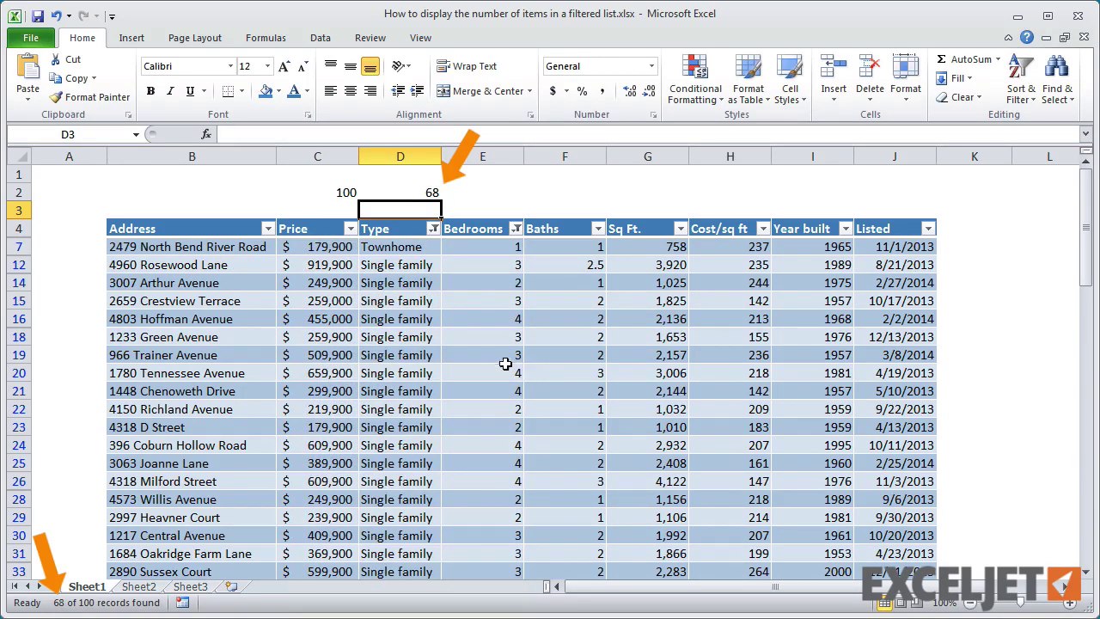
click(247, 195)
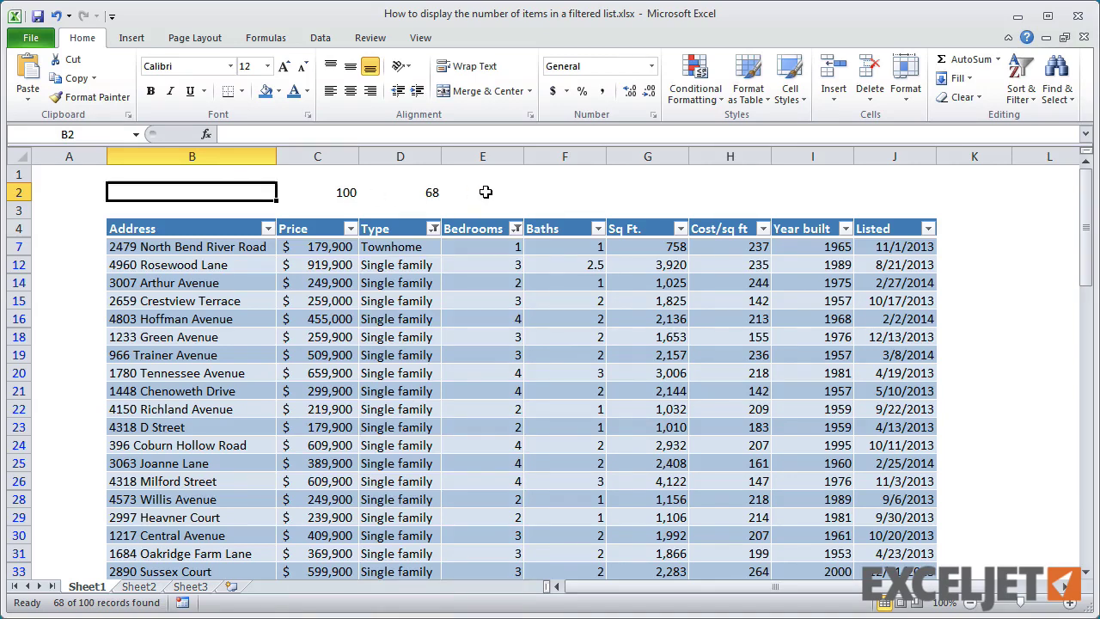
- Enter the text formula ="Showing X of Y properties" in B2
text(=)
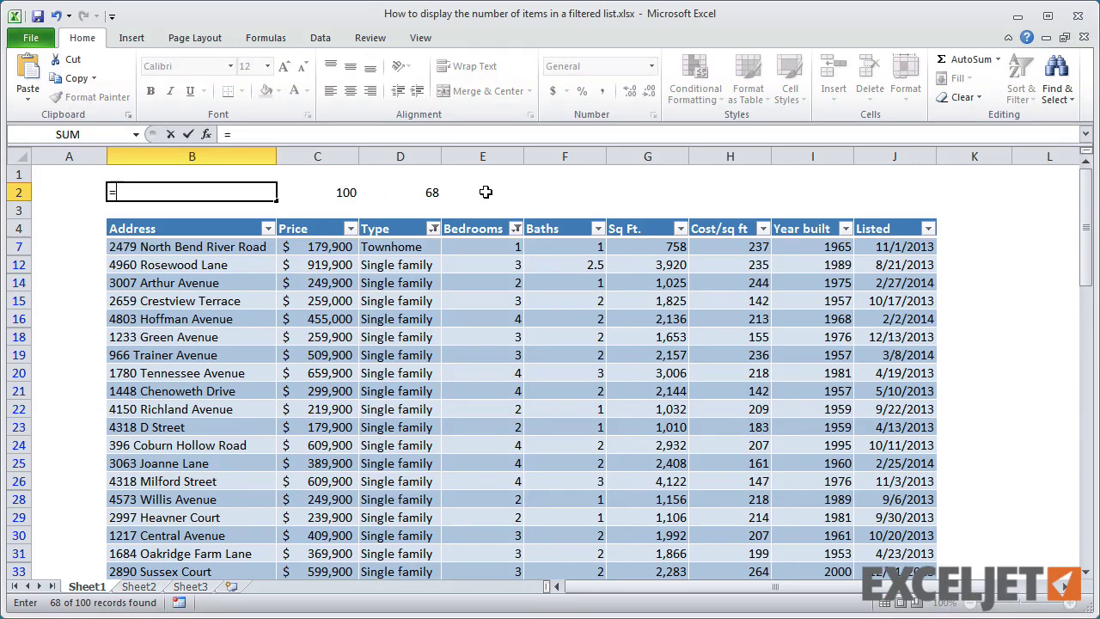
text("Showing X of Y properties)
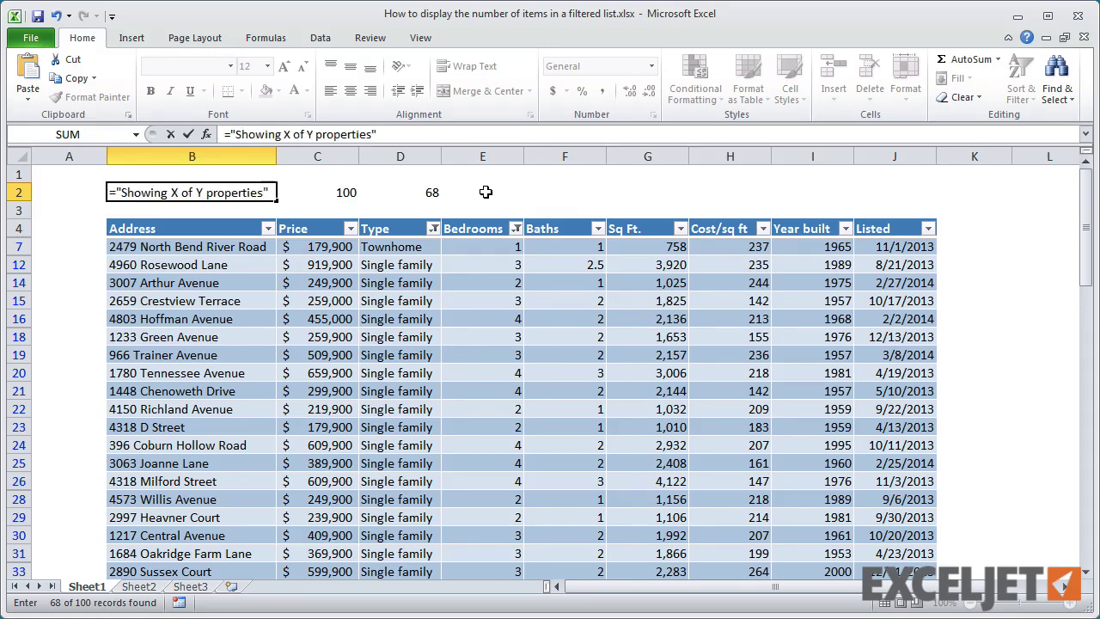
key(Return)
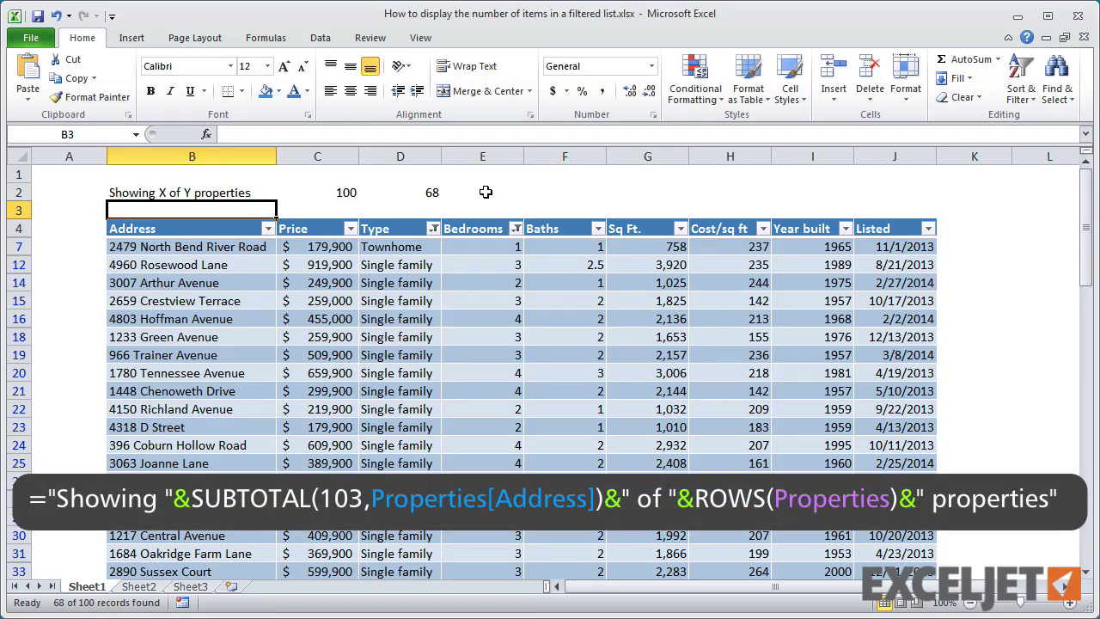
click(191, 191)
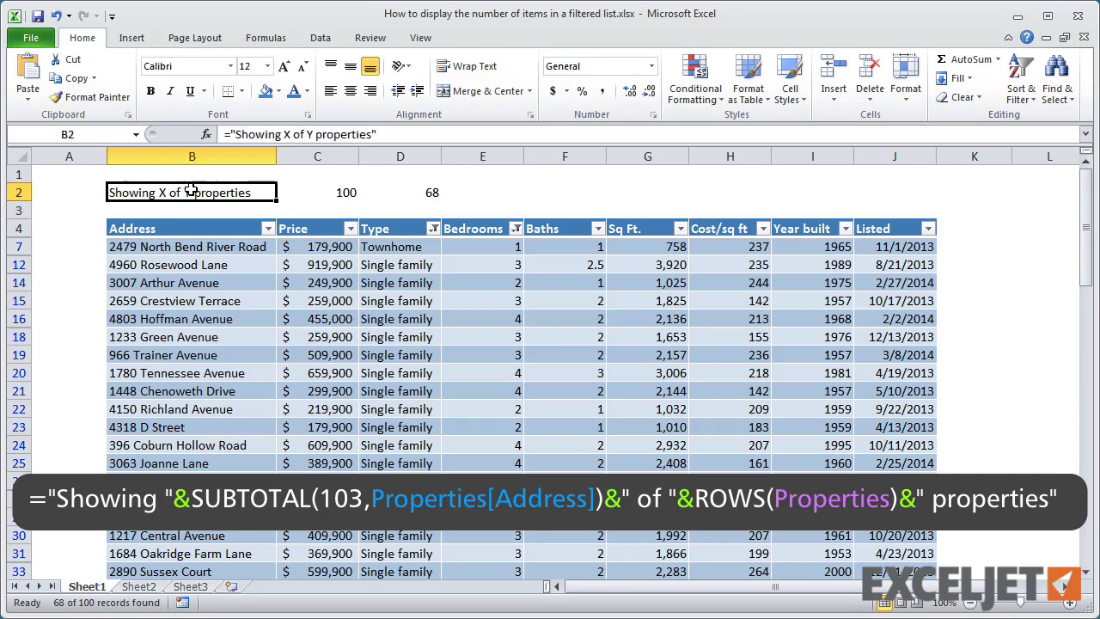
- Swap X for SUBTOTAL(103,properties[address]) and Y for ROWS(properties) in B2's formula
double_click(287, 134)
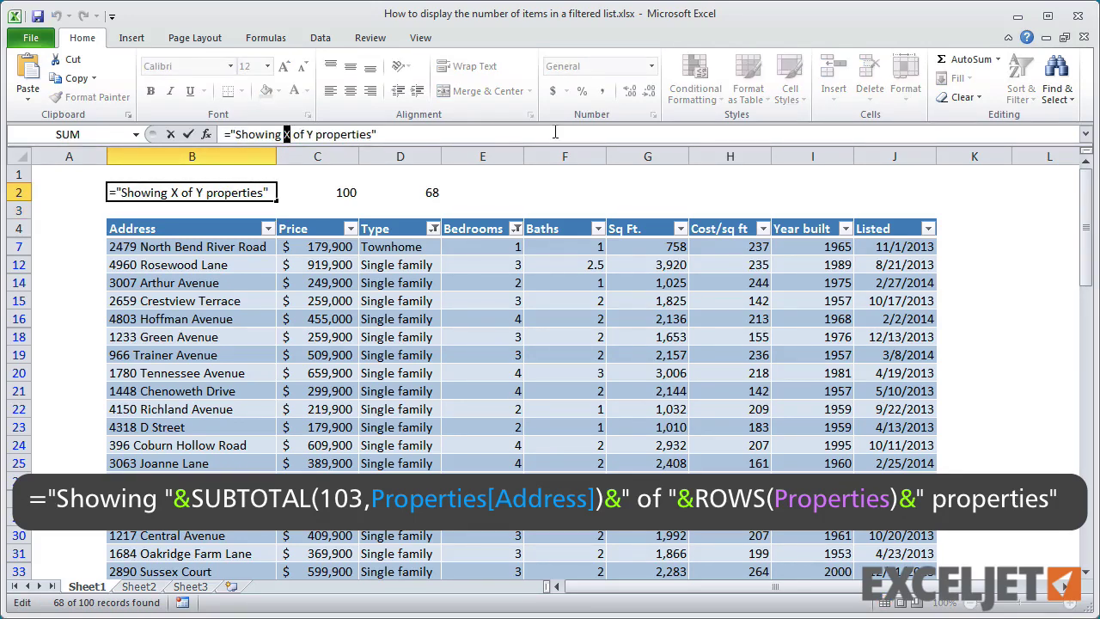
text("&&")
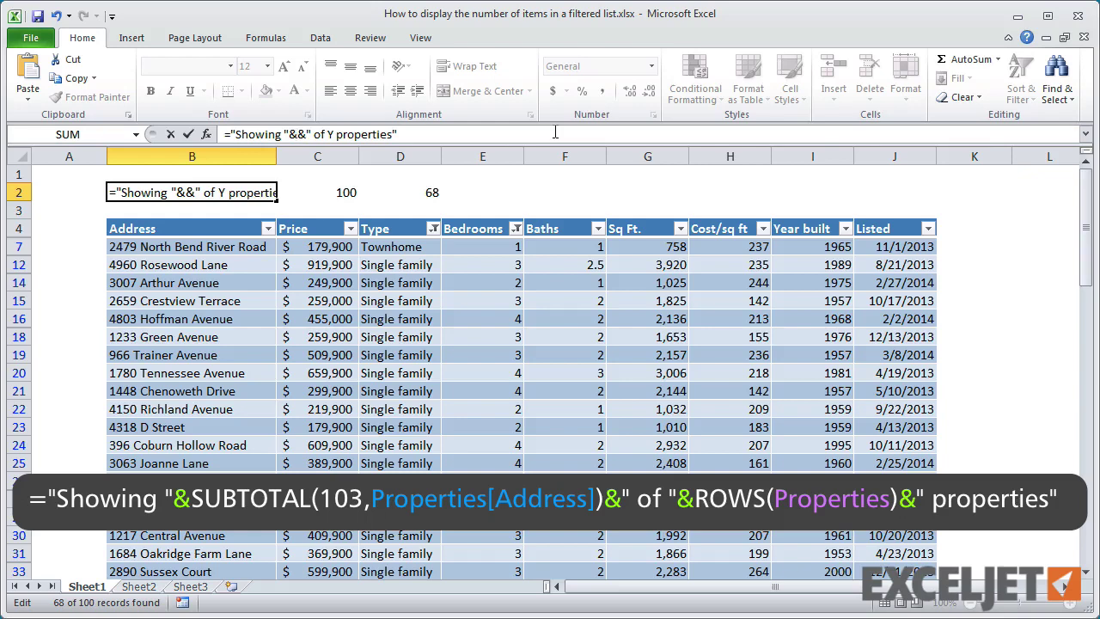
text(subtotal(103,)
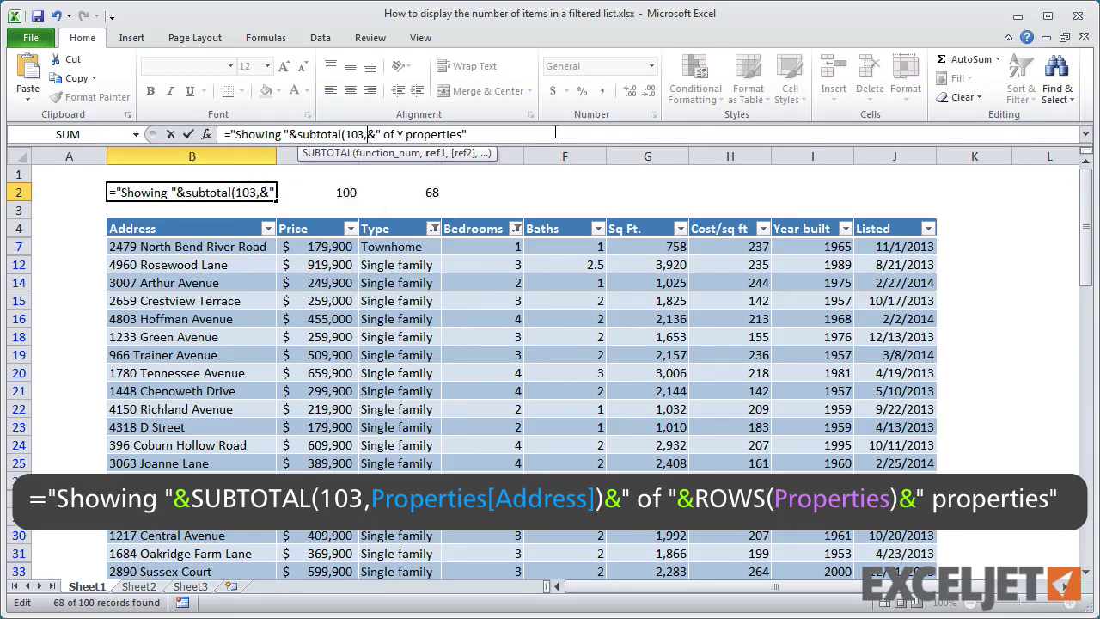
text(properties[a)
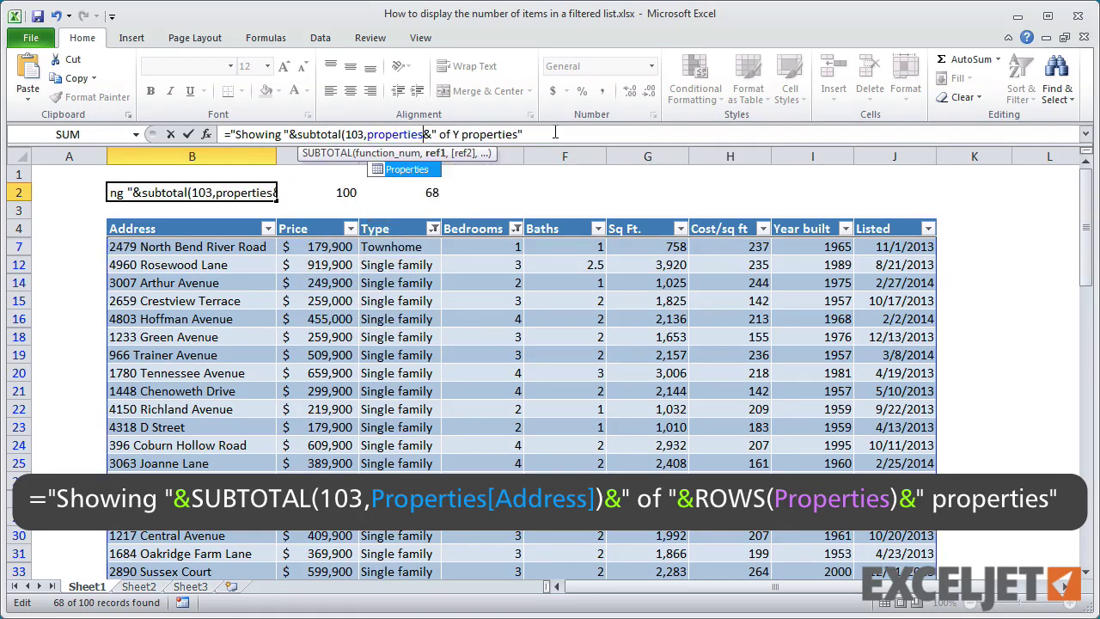
text(ddress]))
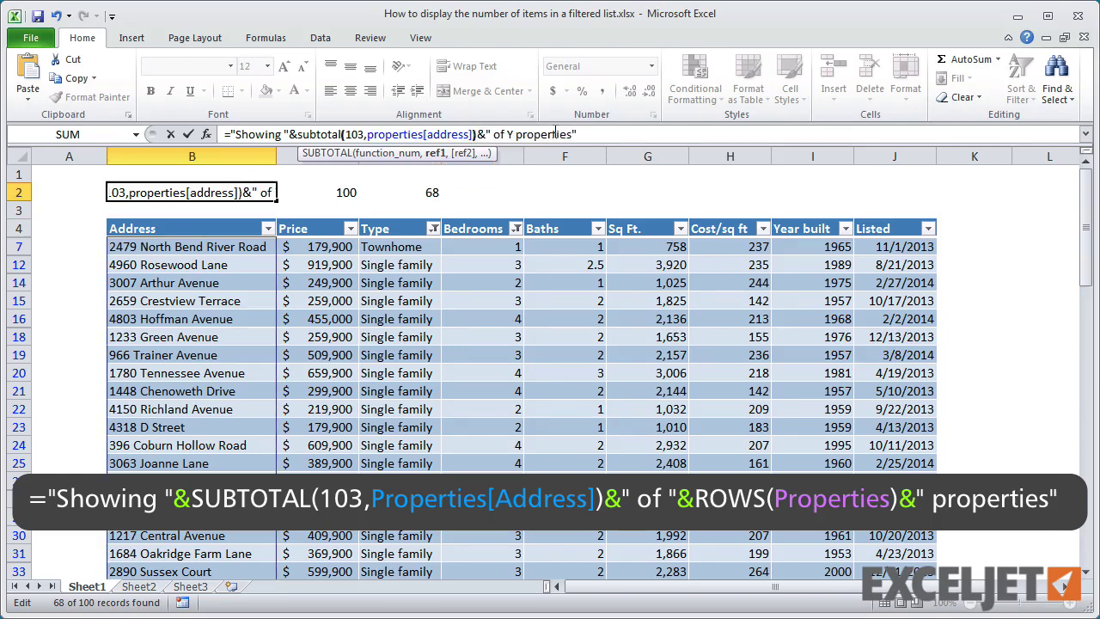
click(510, 133)
text("&&")
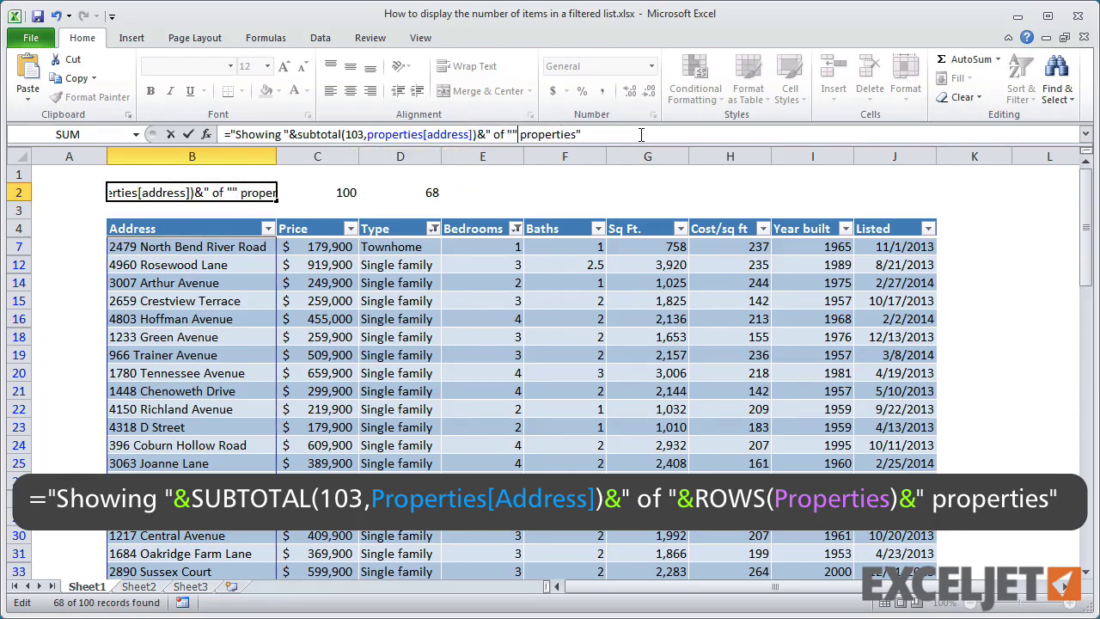
text(rows(propert)
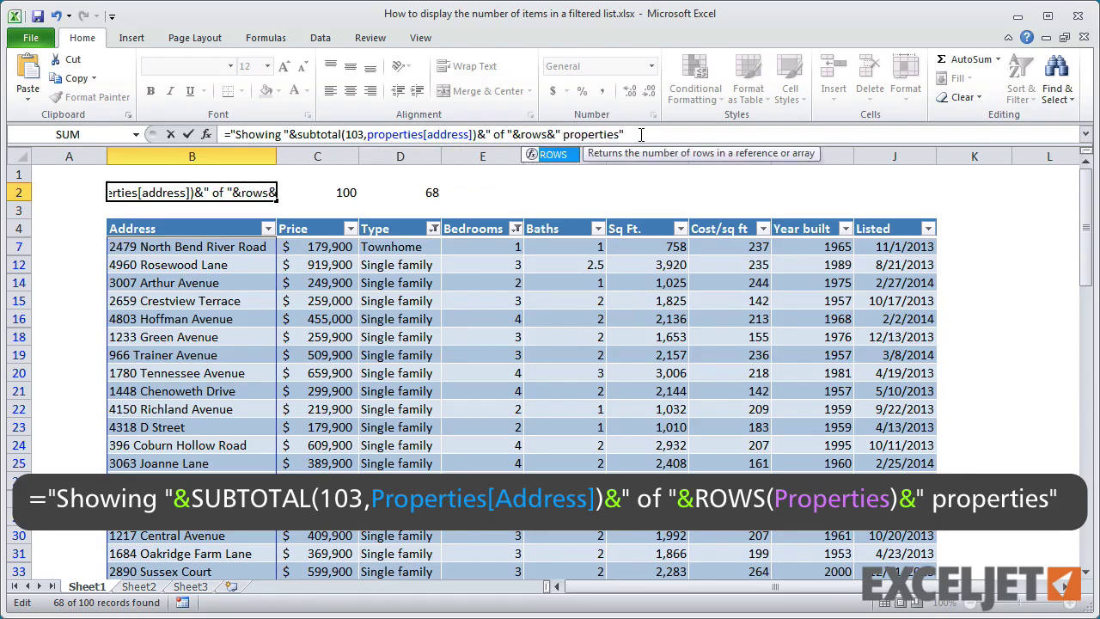
text(ies))
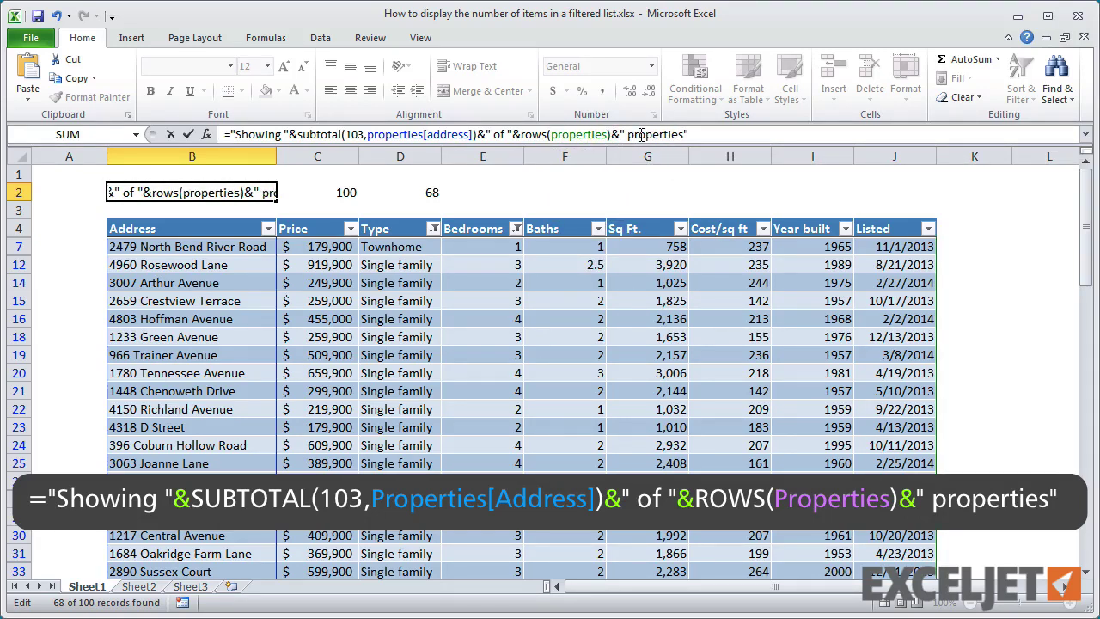
key(Return)
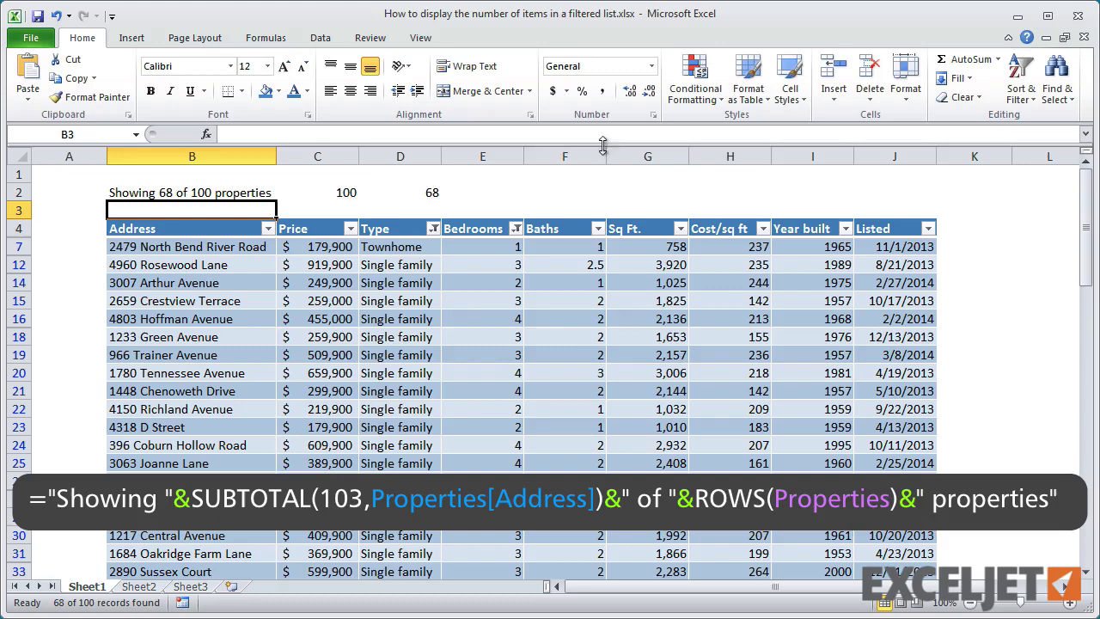
- Clear the C2:D2 helper formulas and uncheck 1 in the Baths filter
drag(352, 187, 400, 190)
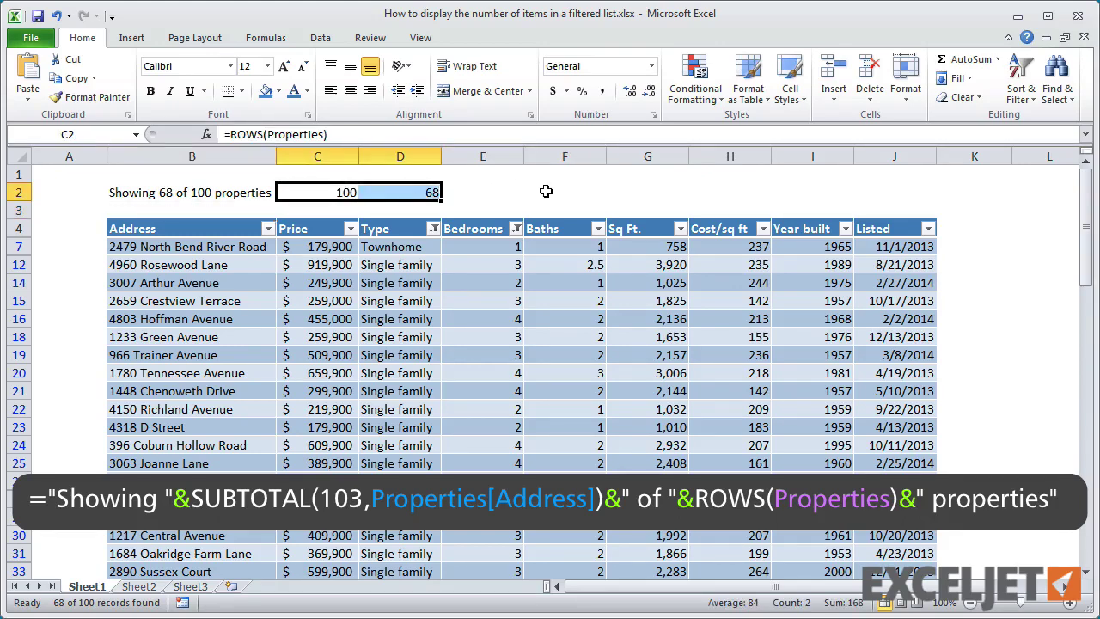
click(388, 305)
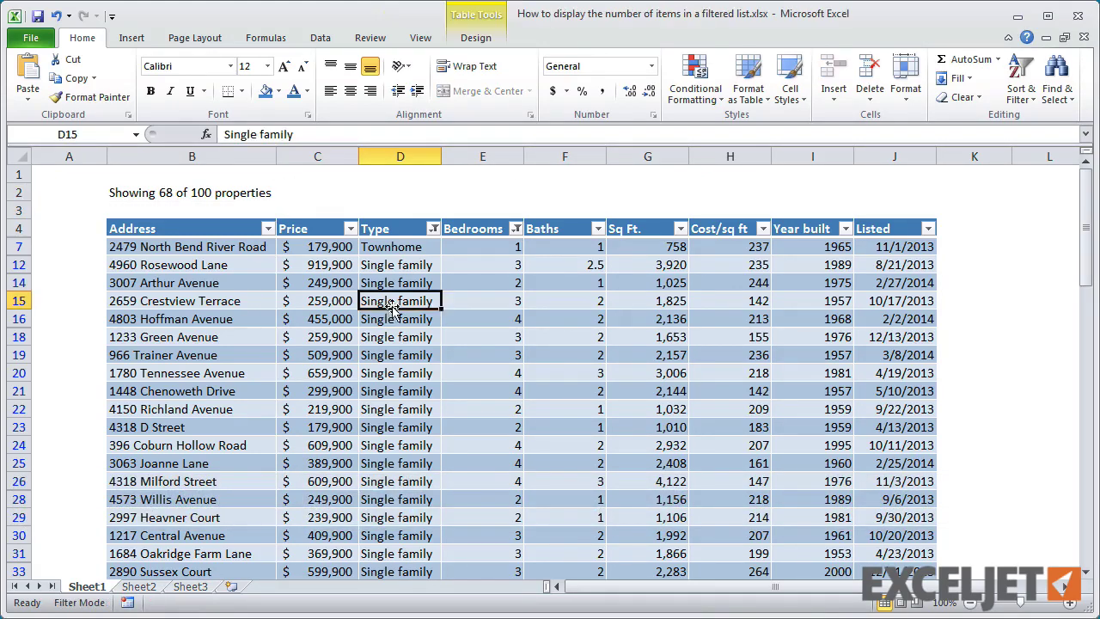
click(598, 228)
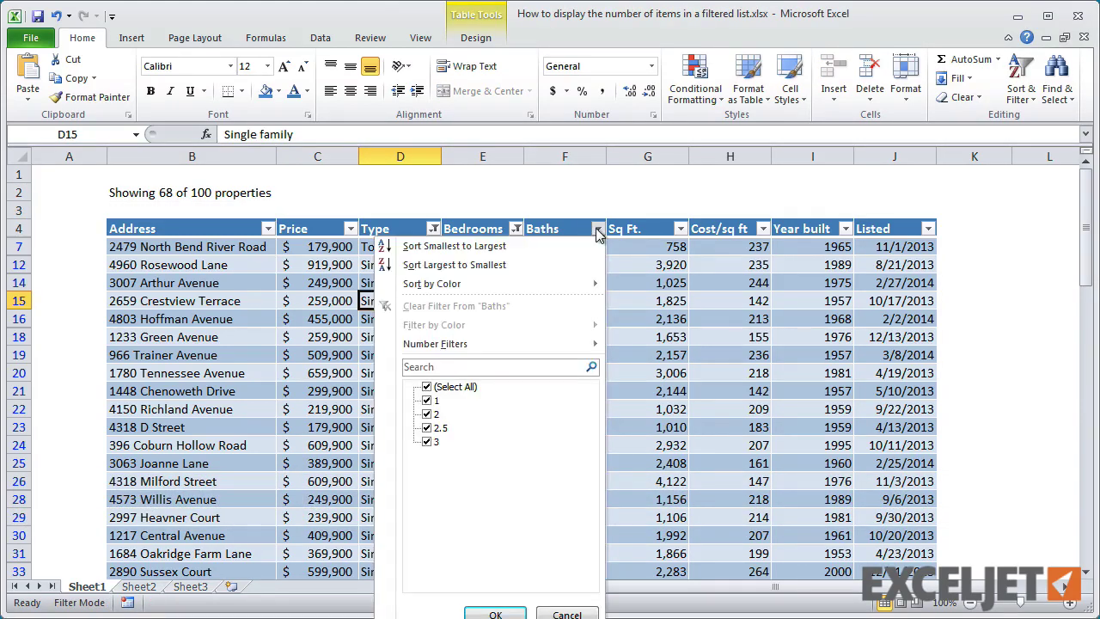
click(428, 400)
click(492, 613)
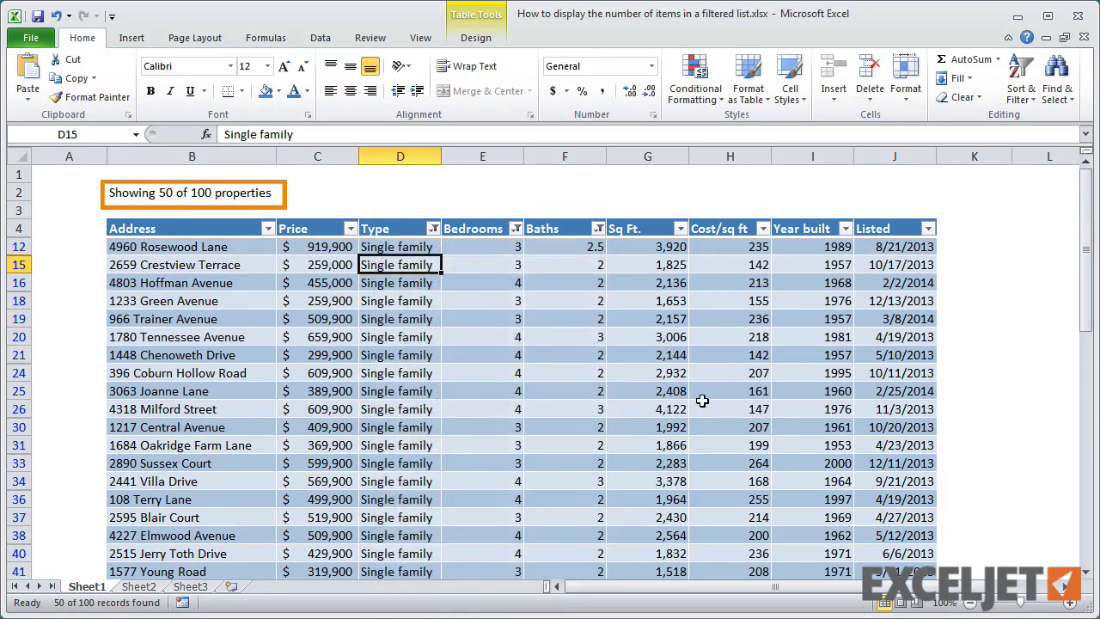